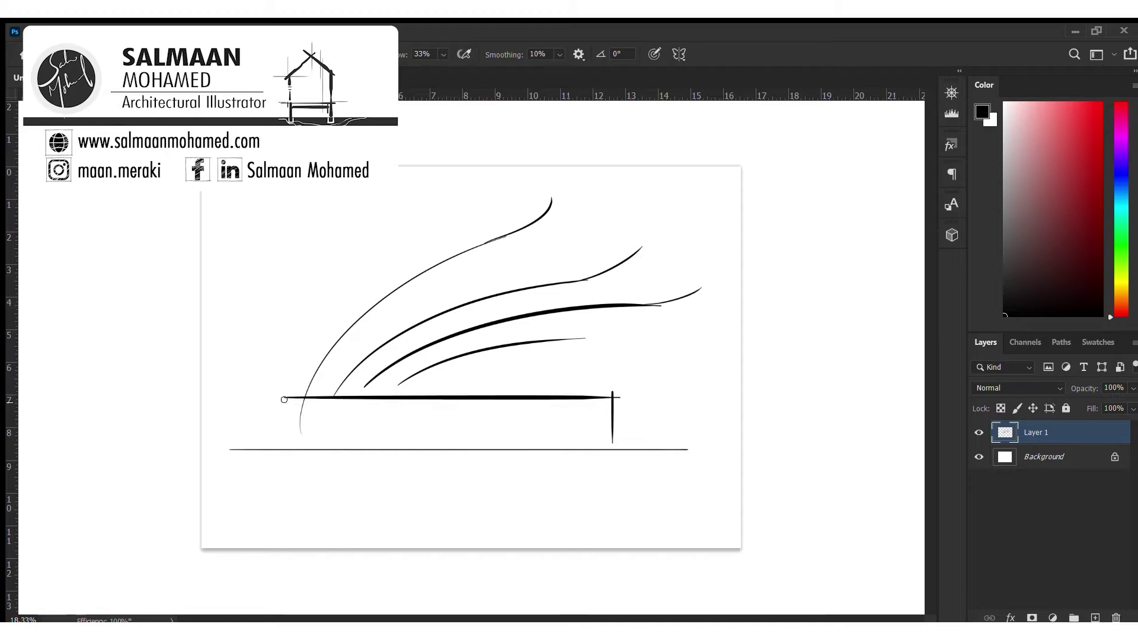
# Draw the opera house's podium slab, support legs and sharpened roof shells.
pyautogui.moveTo(296, 407); pyautogui.dragTo(584, 407)
pyautogui.moveTo(290, 396); pyautogui.dragTo(290, 455)
pyautogui.moveTo(588, 338); pyautogui.dragTo(502, 396)
pyautogui.moveTo(640, 246); pyautogui.dragTo(596, 305)
pyautogui.moveTo(700, 288); pyautogui.dragTo(614, 383)
pyautogui.moveTo(550, 199); pyautogui.dragTo(528, 259)
pyautogui.moveTo(567, 339); pyautogui.dragTo(534, 395)
pyautogui.moveTo(638, 314); pyautogui.dragTo(597, 396)
pyautogui.moveTo(540, 231); pyautogui.dragTo(519, 288)
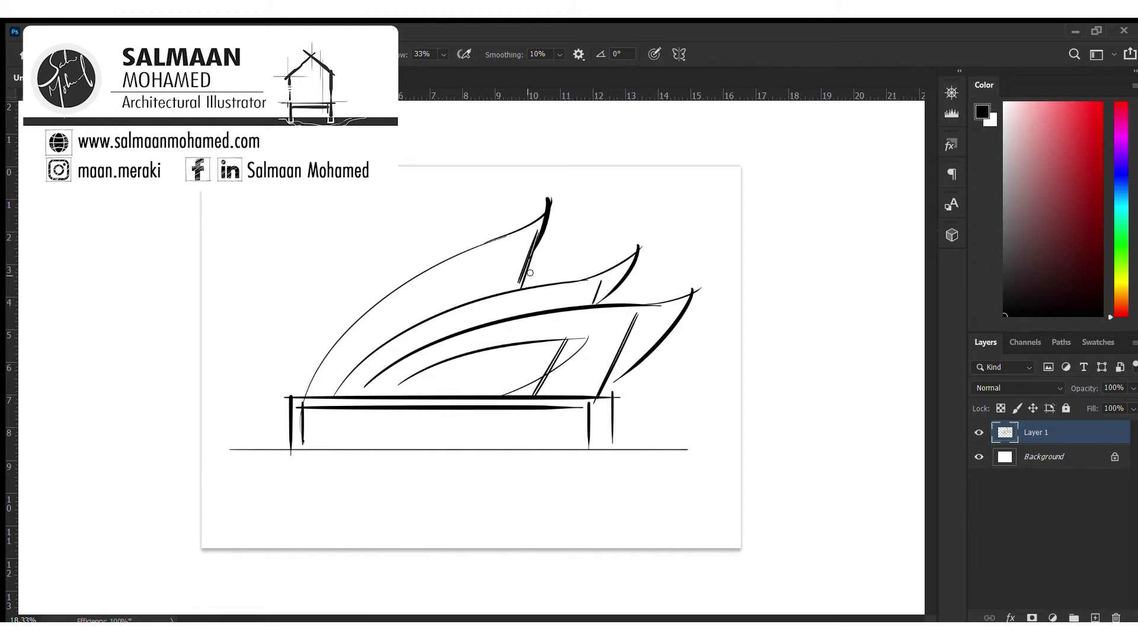
# Strengthen the ground base line and add vertical posts along the podium.
pyautogui.moveTo(329, 218)
pyautogui.mouseDown()
pyautogui.moveTo(320, 388)
pyautogui.moveTo(416, 278)
pyautogui.mouseUp()
pyautogui.moveTo(332, 221); pyautogui.dragTo(352, 326)
pyautogui.moveTo(228, 455); pyautogui.dragTo(689, 453)
pyautogui.moveTo(400, 409); pyautogui.dragTo(400, 449)
pyautogui.moveTo(485, 409); pyautogui.dragTo(486, 450)
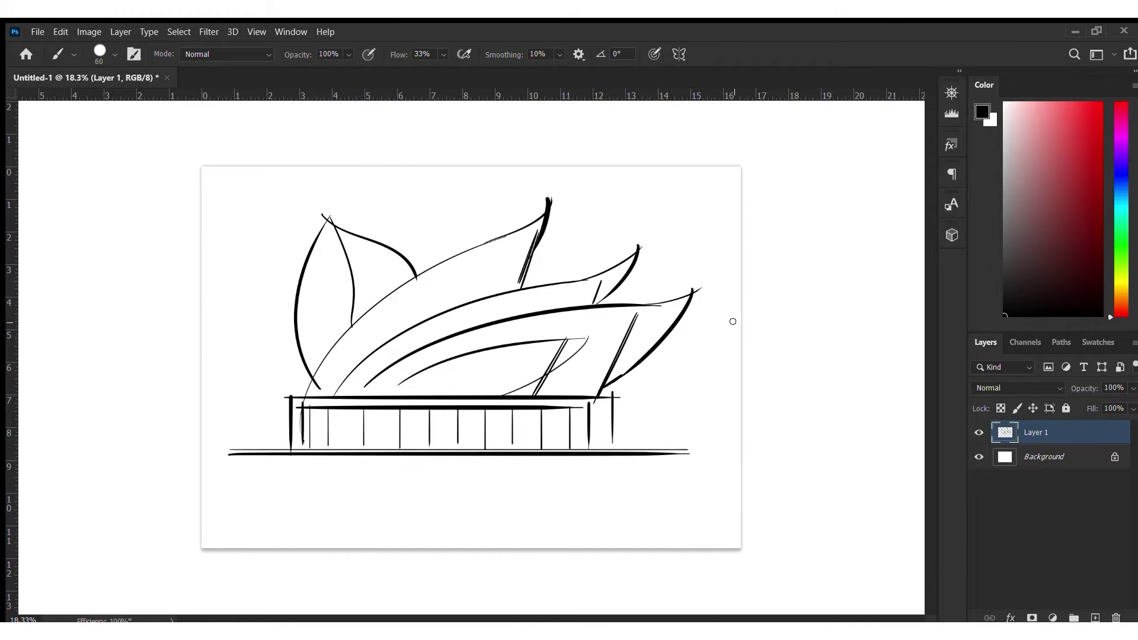
# On a new layer with the opera sketch hidden, draw the atrium's floor, back wall, roof edges and zigzag path.
pyautogui.click(978, 433)
pyautogui.click(1095, 618)
pyautogui.moveTo(293, 413); pyautogui.dragTo(681, 413)
pyautogui.moveTo(413, 289); pyautogui.dragTo(413, 409)
pyautogui.moveTo(344, 199); pyautogui.dragTo(410, 289)
pyautogui.moveTo(568, 288); pyautogui.dragTo(530, 177)
pyautogui.moveTo(449, 406); pyautogui.dragTo(485, 548)
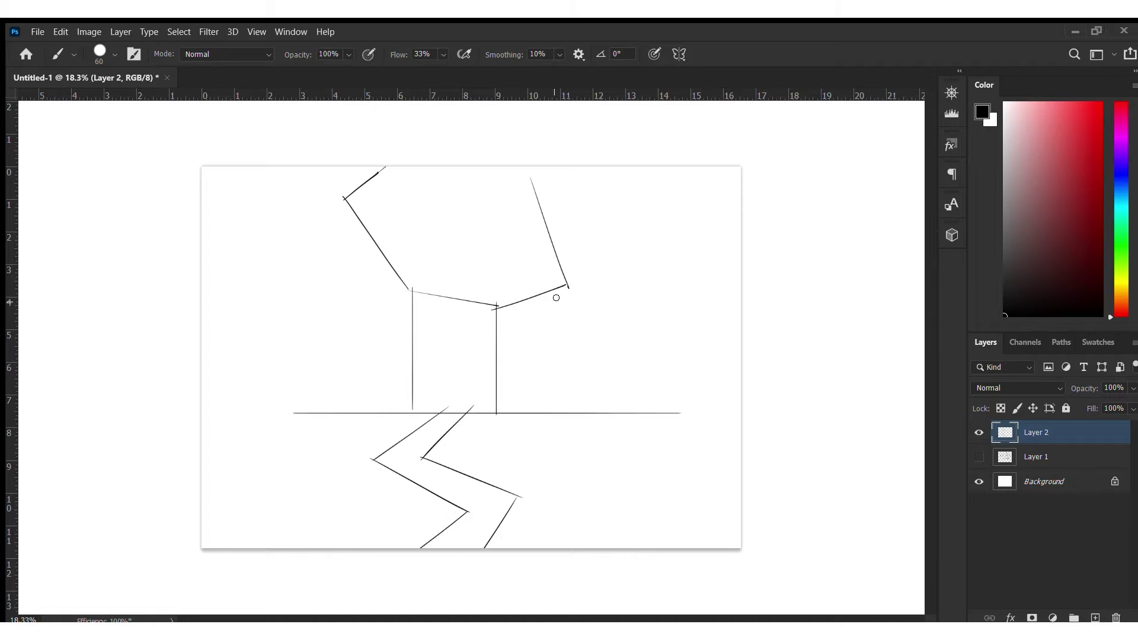
pyautogui.moveTo(494, 338); pyautogui.dragTo(565, 323)
# Draw the atrium's right wing, posts, skylight rafters and long floor line.
pyautogui.moveTo(692, 199); pyautogui.dragTo(488, 353)
pyautogui.moveTo(606, 346); pyautogui.dragTo(506, 355)
pyautogui.moveTo(714, 219); pyautogui.dragTo(621, 348)
pyautogui.moveTo(611, 367); pyautogui.dragTo(481, 380)
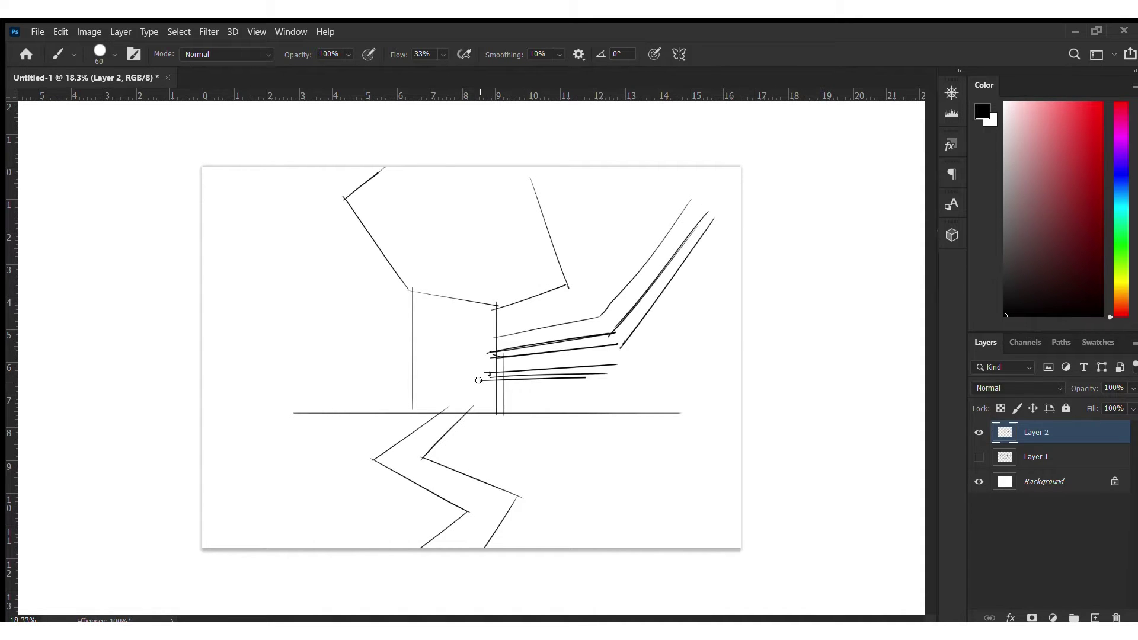
pyautogui.moveTo(738, 340); pyautogui.dragTo(611, 363)
pyautogui.moveTo(370, 219); pyautogui.dragTo(548, 269)
pyautogui.moveTo(740, 423); pyautogui.dragTo(499, 410)
# Add the left wing diagonals, a bench box, path lines and foliage scribbles.
pyautogui.moveTo(202, 246); pyautogui.dragTo(418, 338)
pyautogui.moveTo(212, 190); pyautogui.dragTo(430, 324)
pyautogui.moveTo(356, 415)
pyautogui.mouseDown()
pyautogui.moveTo(276, 443)
pyautogui.moveTo(356, 415)
pyautogui.mouseUp()
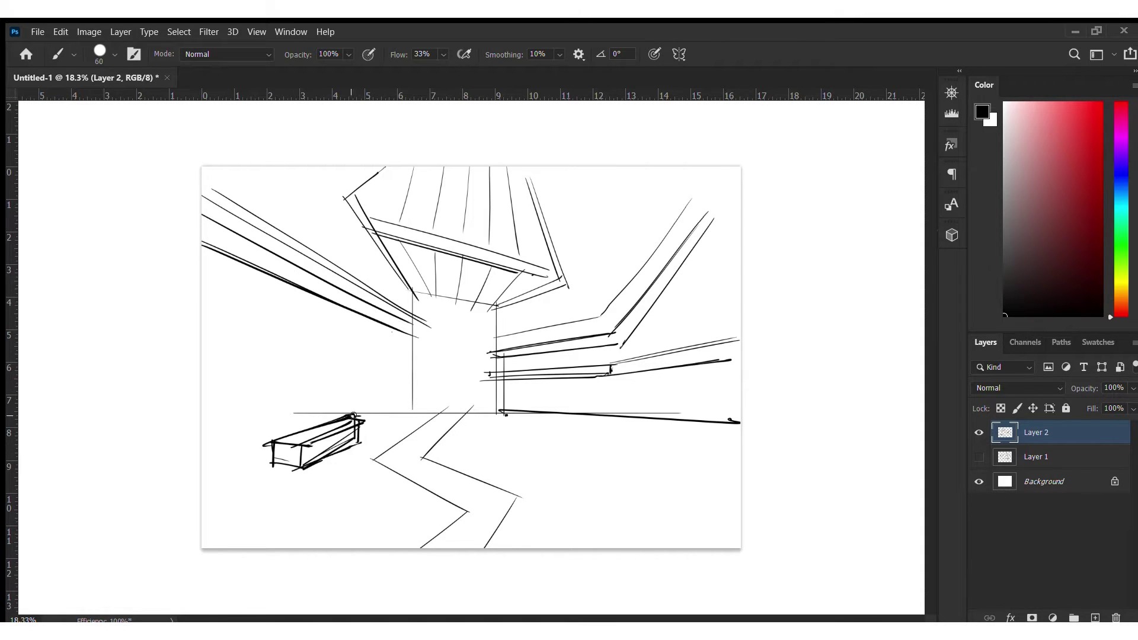
pyautogui.moveTo(486, 410); pyautogui.dragTo(546, 483)
pyautogui.moveTo(539, 548); pyautogui.dragTo(741, 444)
pyautogui.moveTo(655, 451); pyautogui.dragTo(729, 456)
pyautogui.moveTo(409, 335); pyautogui.dragTo(409, 414)
# On another new layer, sketch a tree, plants, walking people and a planter in the atrium.
pyautogui.click(1095, 618)
pyautogui.moveTo(600, 225); pyautogui.dragTo(584, 320)
pyautogui.moveTo(619, 243); pyautogui.dragTo(653, 329)
pyautogui.moveTo(706, 204); pyautogui.dragTo(682, 302)
pyautogui.moveTo(623, 326); pyautogui.dragTo(593, 475)
pyautogui.moveTo(392, 391); pyautogui.dragTo(409, 459)
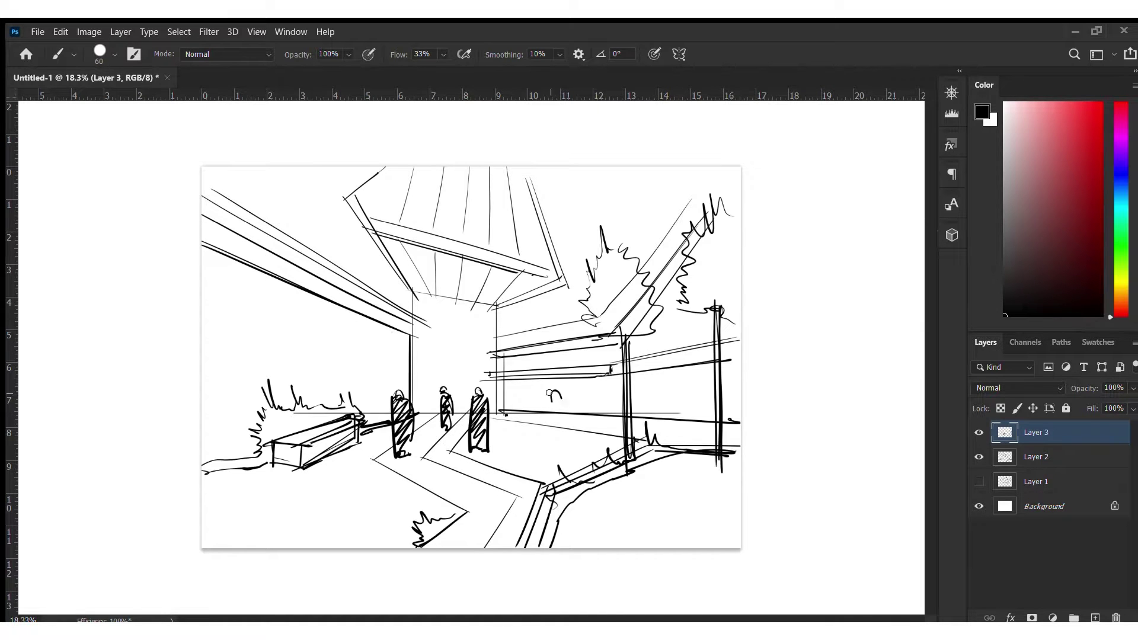
pyautogui.moveTo(557, 385); pyautogui.dragTo(540, 525)
pyautogui.moveTo(232, 409); pyautogui.dragTo(249, 386)
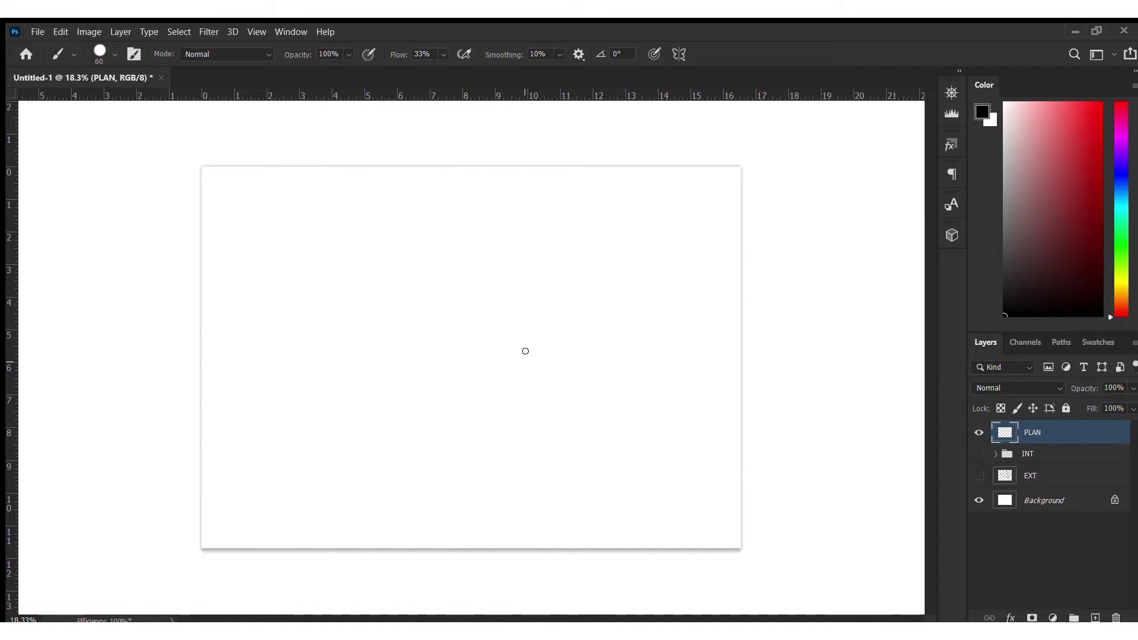
# Draw the site plan's parallel diagonal axes, central circle, and large upper and lower arcs.
pyautogui.moveTo(295, 466)
pyautogui.mouseDown()
pyautogui.moveTo(661, 196)
pyautogui.moveTo(305, 483)
pyautogui.mouseUp()
pyautogui.moveTo(486, 324); pyautogui.dragTo(457, 331)
pyautogui.moveTo(445, 370); pyautogui.dragTo(658, 225)
pyautogui.moveTo(539, 341); pyautogui.dragTo(367, 472)
pyautogui.moveTo(309, 442); pyautogui.dragTo(338, 487)
pyautogui.moveTo(438, 380); pyautogui.dragTo(225, 535)
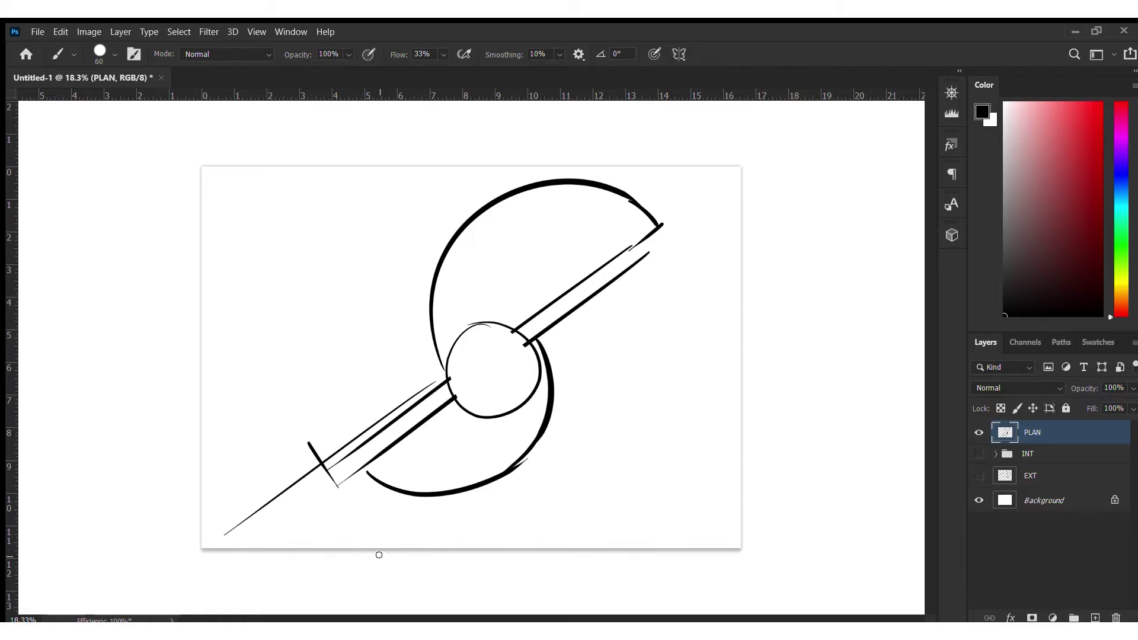
# Add curved walls and sweeping curves on both sides of the resort plan.
pyautogui.moveTo(665, 196); pyautogui.dragTo(698, 243)
pyautogui.moveTo(613, 258); pyautogui.dragTo(705, 189)
pyautogui.moveTo(741, 270); pyautogui.dragTo(507, 511)
pyautogui.moveTo(539, 475); pyautogui.dragTo(450, 548)
pyautogui.moveTo(491, 167); pyautogui.dragTo(201, 498)
pyautogui.moveTo(202, 273); pyautogui.dragTo(202, 457)
pyautogui.moveTo(515, 546); pyautogui.dragTo(741, 355)
pyautogui.moveTo(672, 432); pyautogui.dragTo(744, 384)
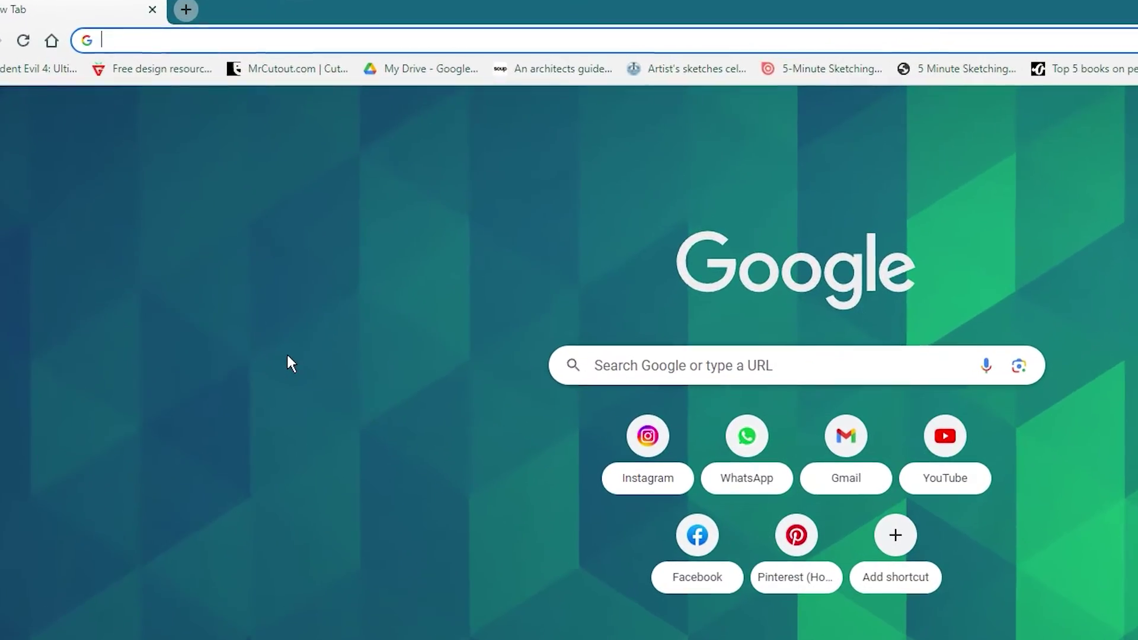
# Go to lookx.ai, browse the landing page, and sign in via login/signup.
pyautogui.write('lookx.ai')
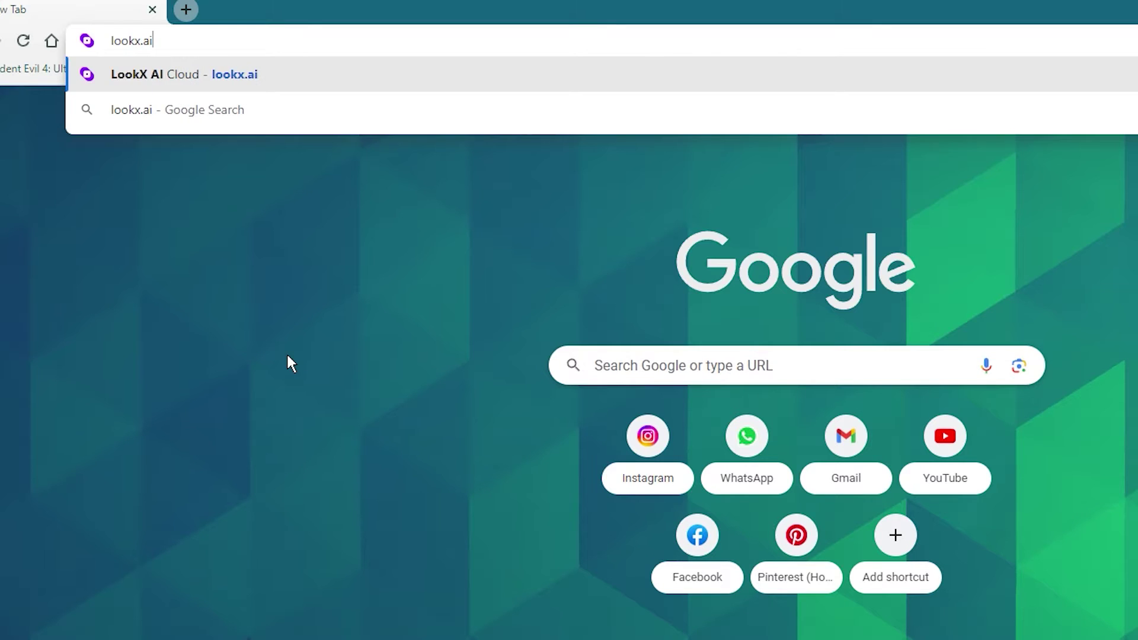
pyautogui.press('Return')
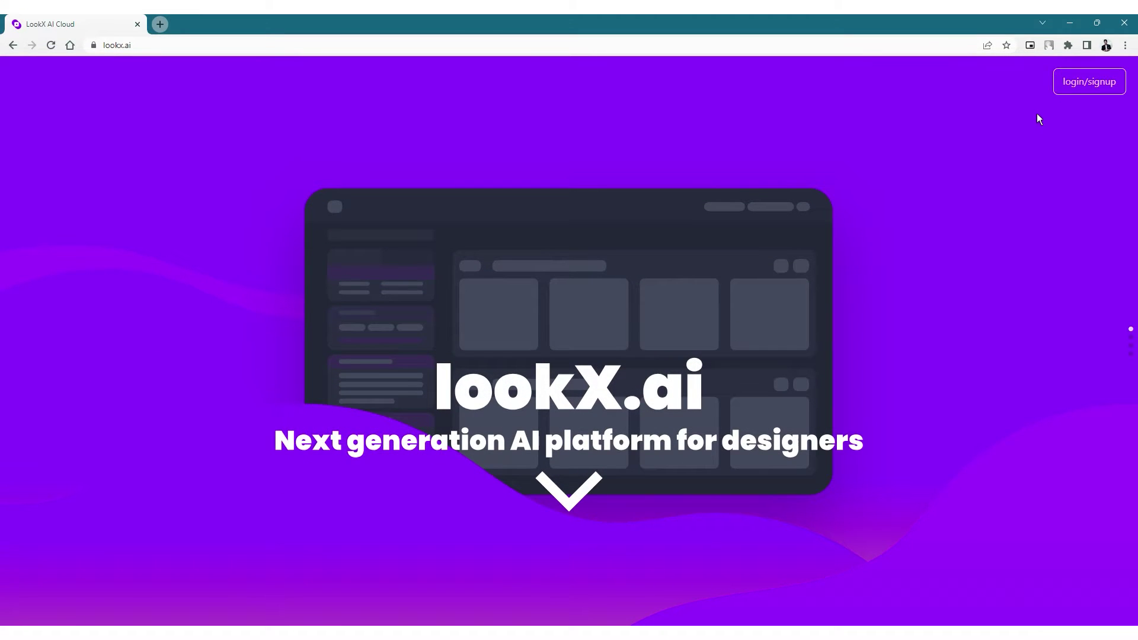
pyautogui.scroll(-1, 869, 299)
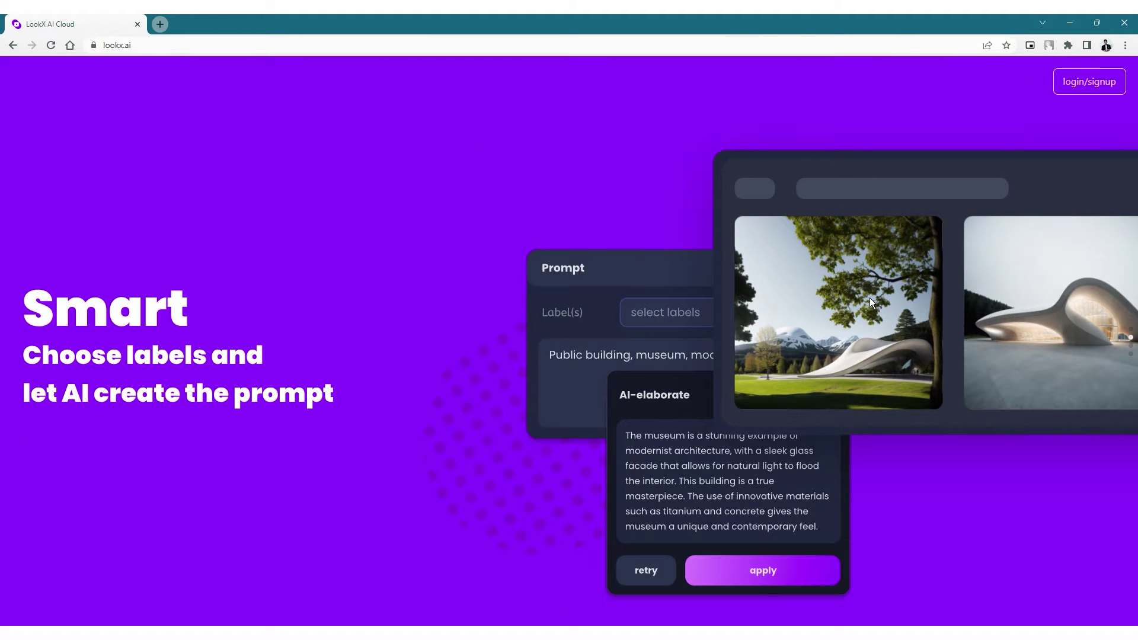
pyautogui.scroll(1, 870, 297)
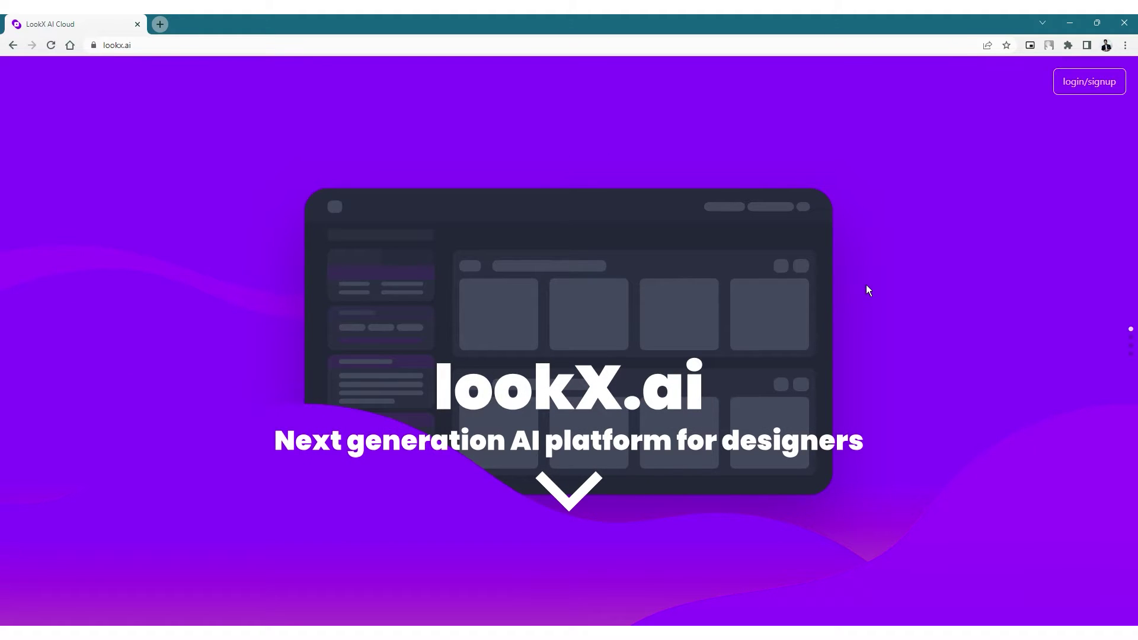
pyautogui.scroll(-3, 867, 286)
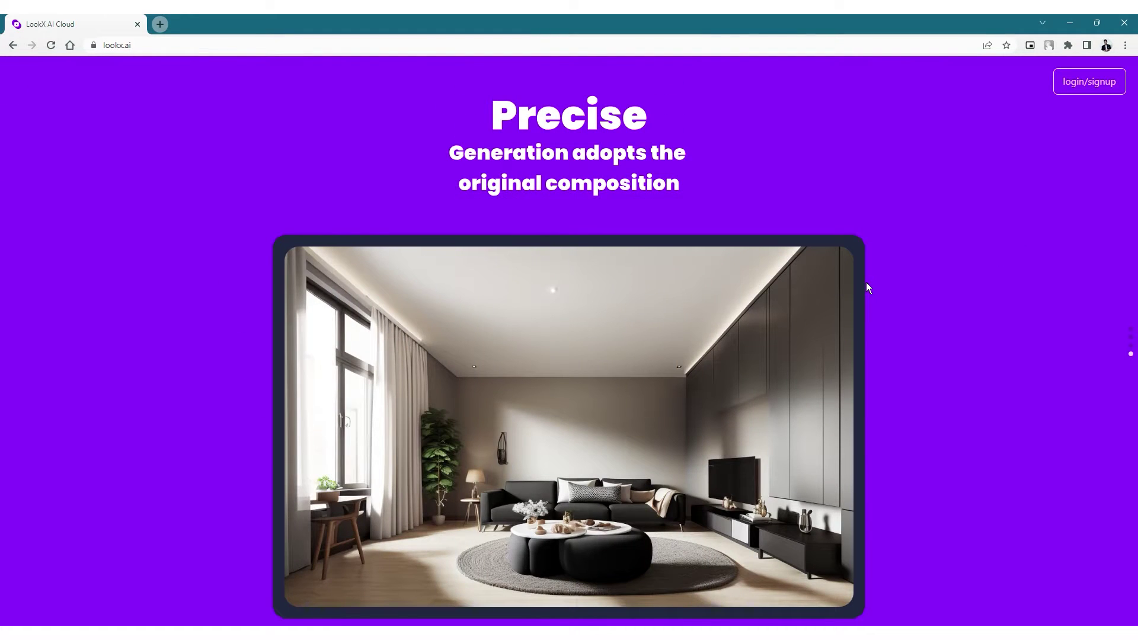
pyautogui.click(1108, 82)
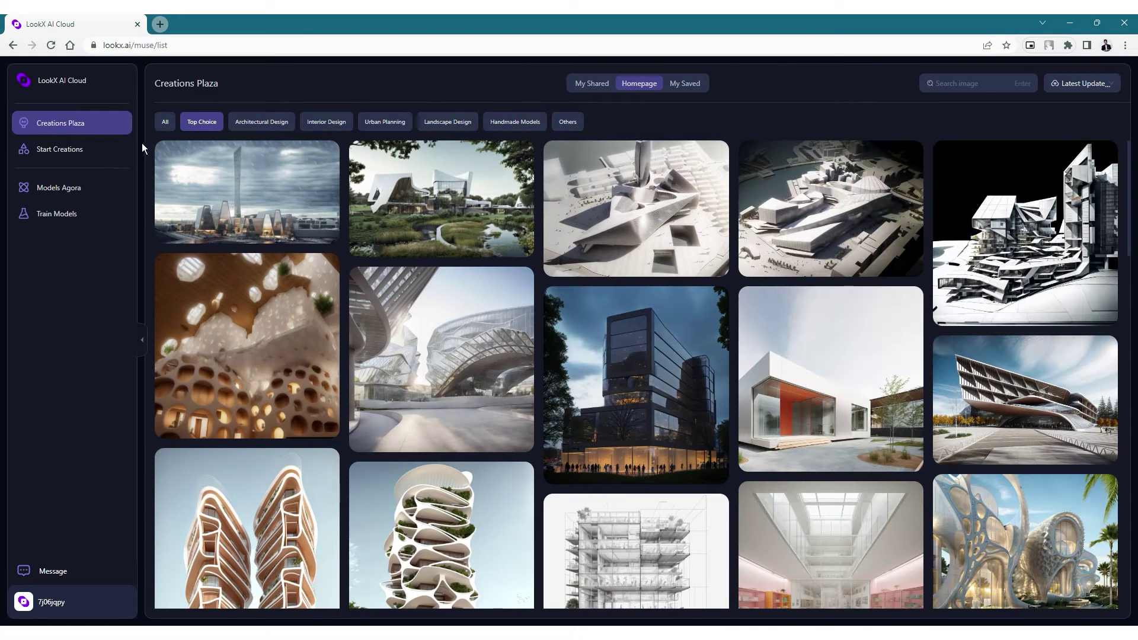
# Filter by Architectural Design, return to Top Choice, and open the dark glass tower creation.
pyautogui.moveTo(568, 378)
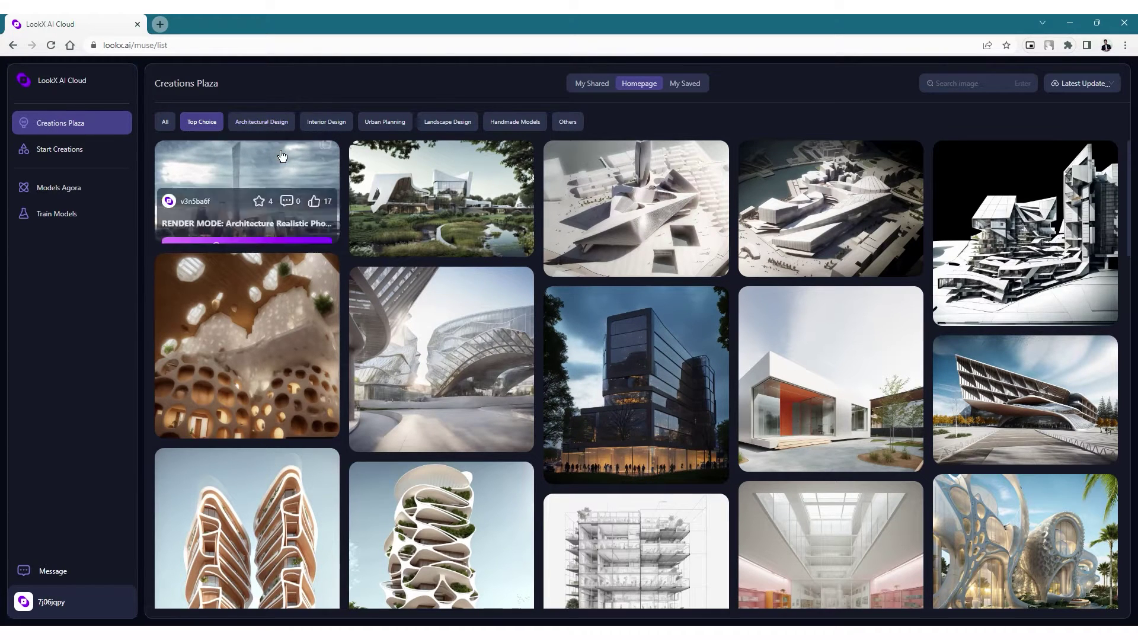
pyautogui.click(275, 132)
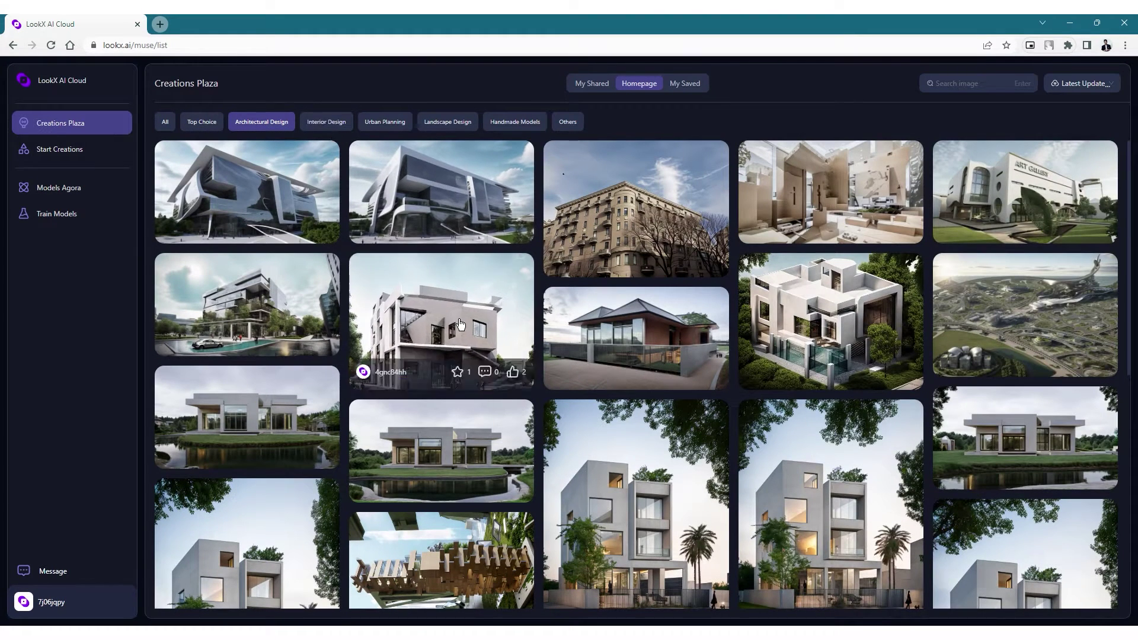
pyautogui.scroll(-2, 461, 334)
pyautogui.scroll(2, 461, 333)
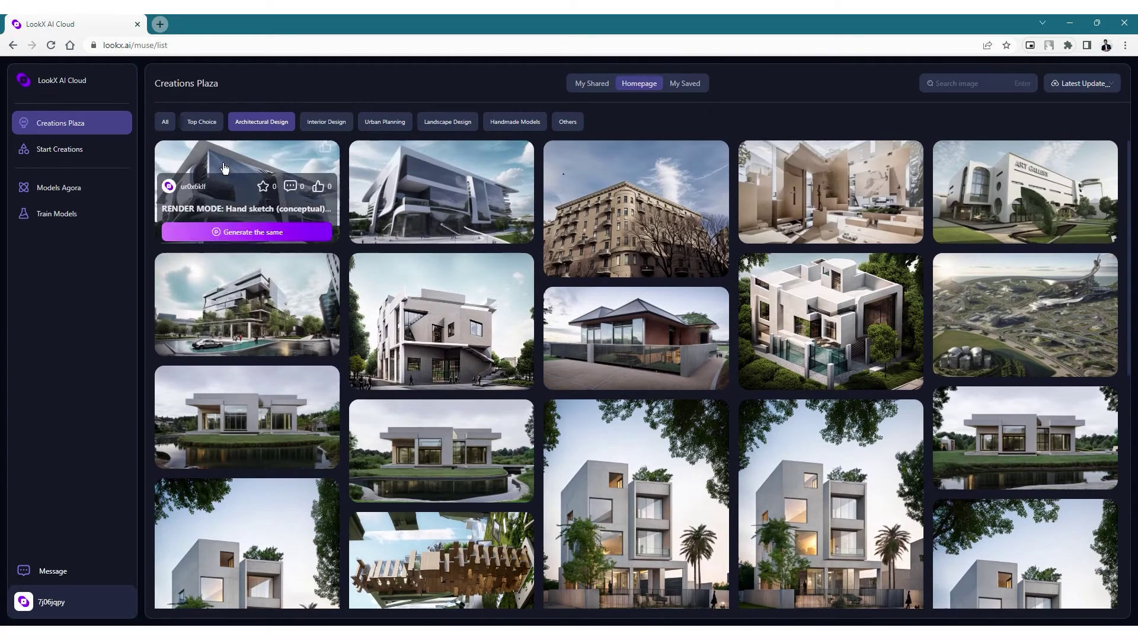
pyautogui.click(201, 122)
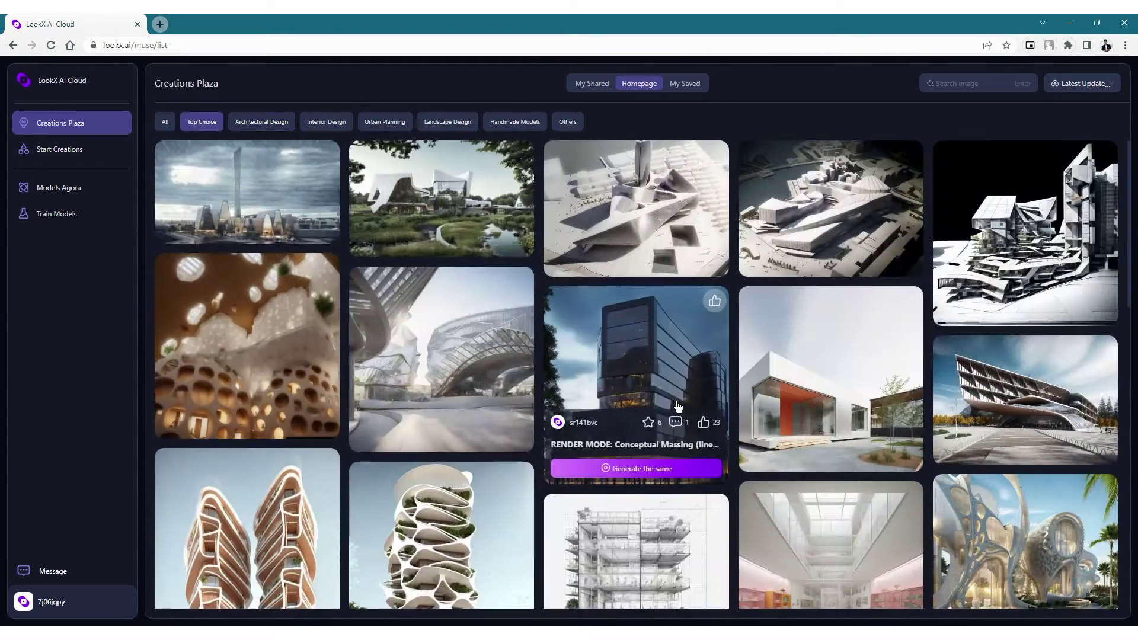
pyautogui.click(709, 367)
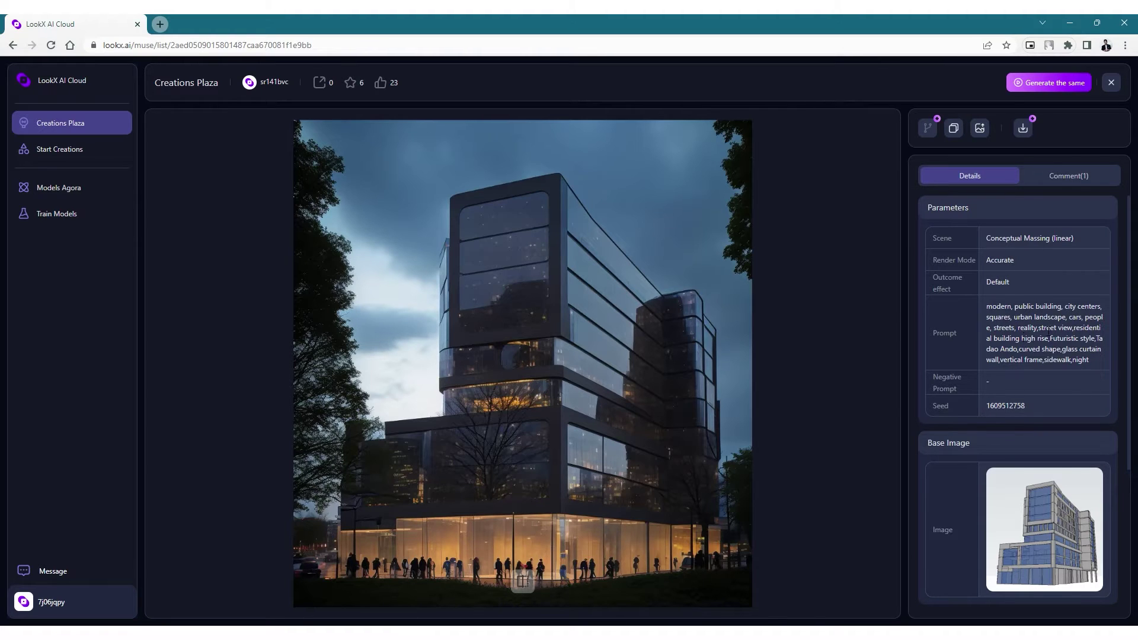
# View the creation's base image and style reference image at full size.
pyautogui.click(1059, 542)
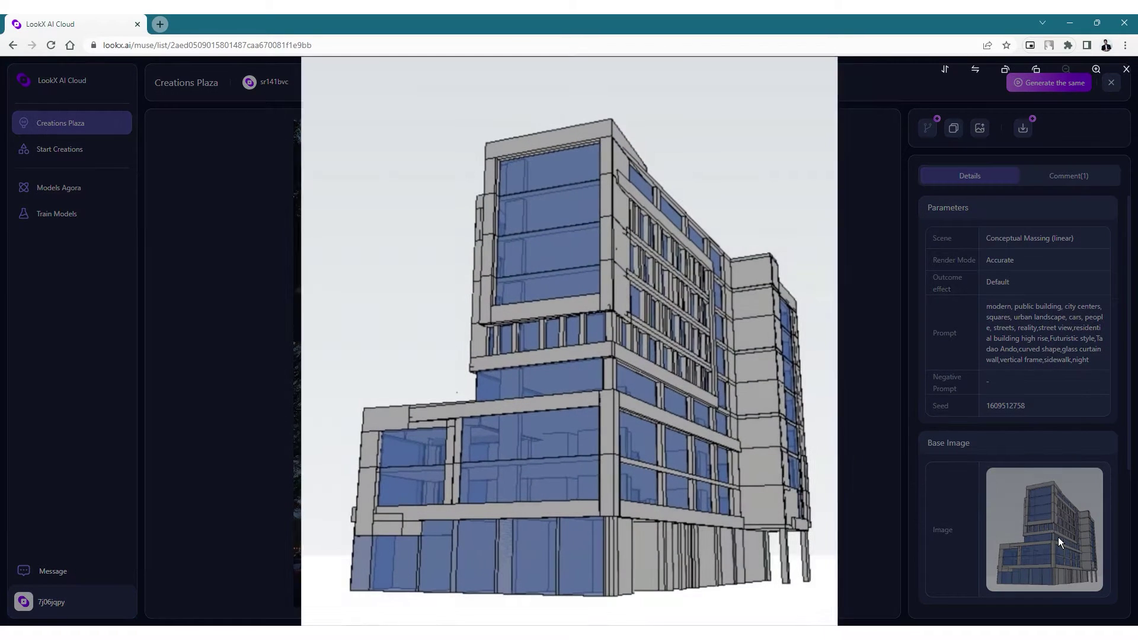
pyautogui.click(1026, 467)
pyautogui.scroll(-3, 1045, 468)
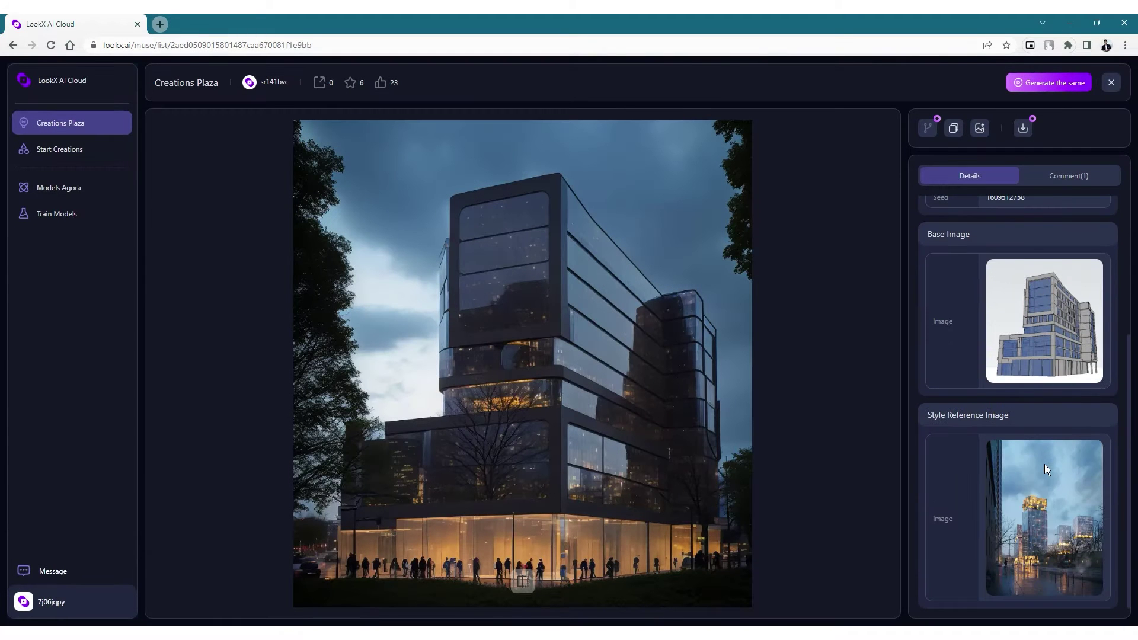
pyautogui.click(1055, 529)
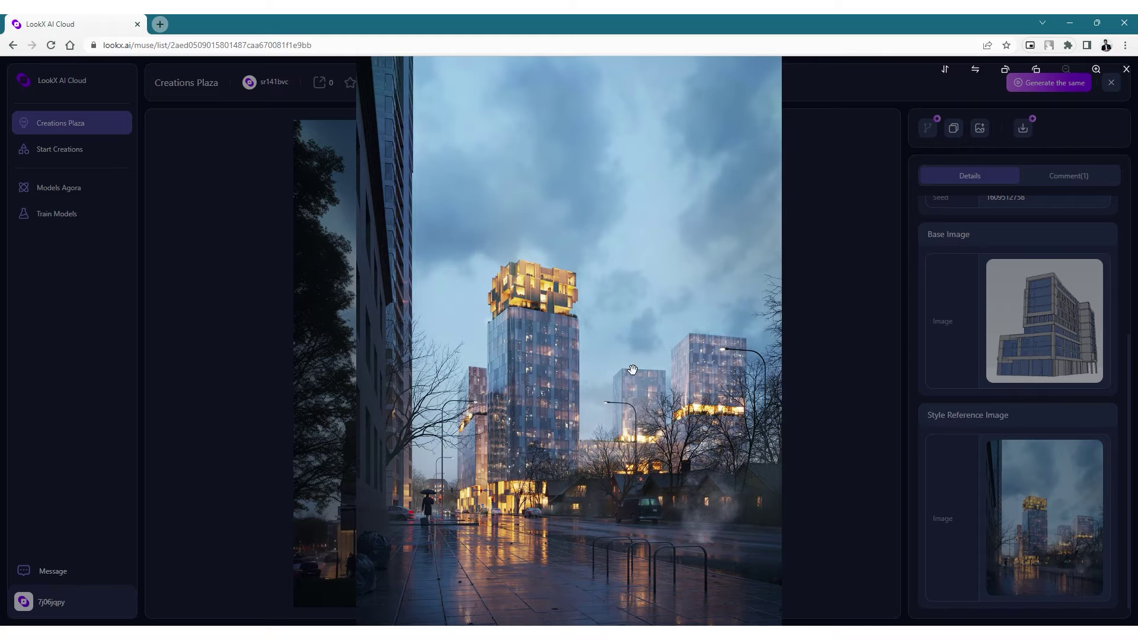
pyautogui.click(832, 371)
# Recheck the style reference image, then leave the details for Start Creations.
pyautogui.moveTo(1063, 528)
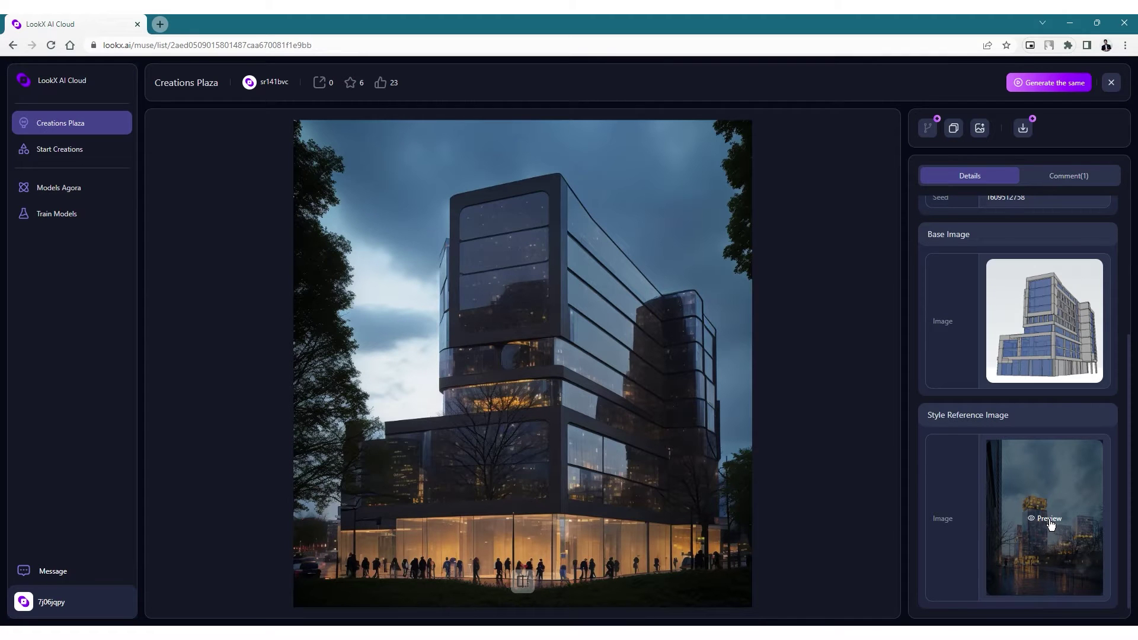
pyautogui.click(1054, 528)
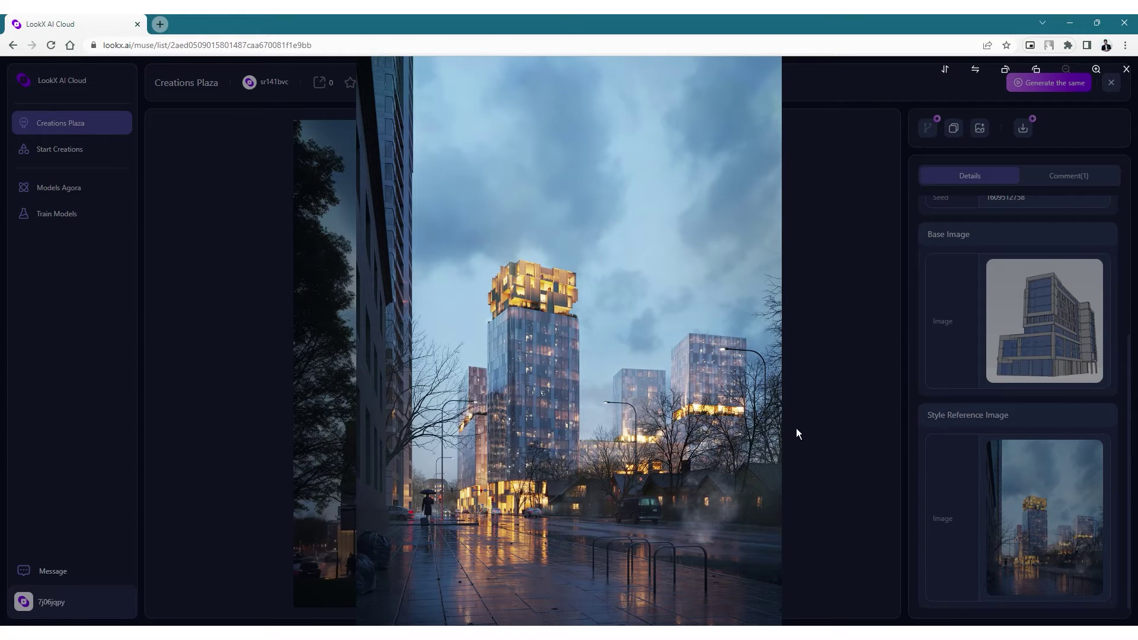
pyautogui.click(824, 441)
pyautogui.press('Escape')
pyautogui.click(106, 158)
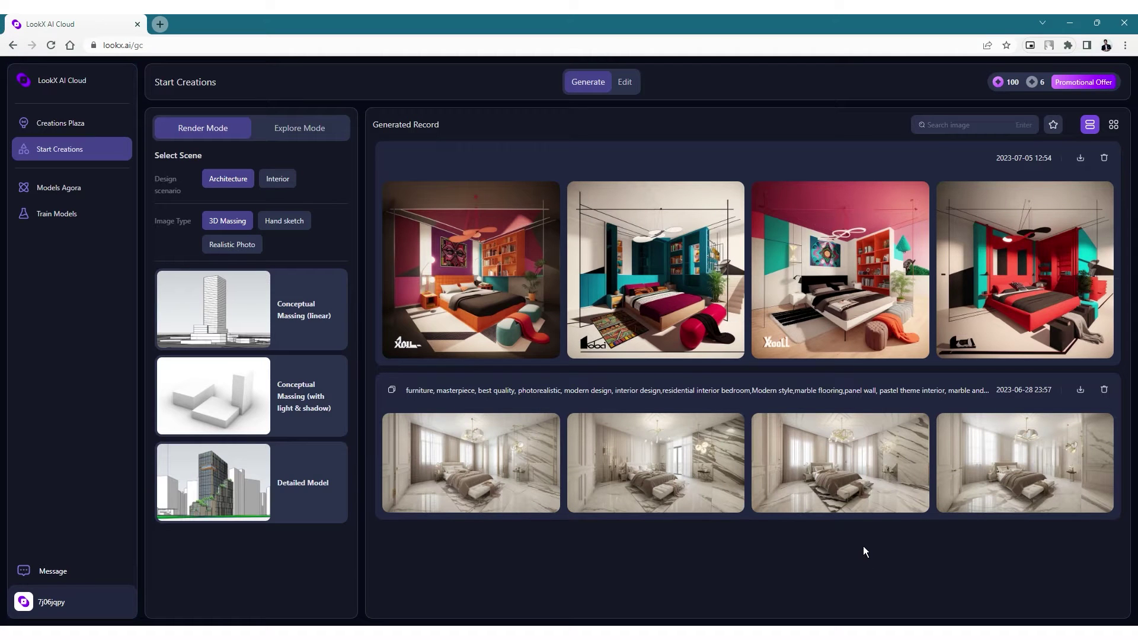
# Inspect the marble bedroom creation: its hand-sketch base image and second render.
pyautogui.click(528, 491)
pyautogui.moveTo(1053, 542)
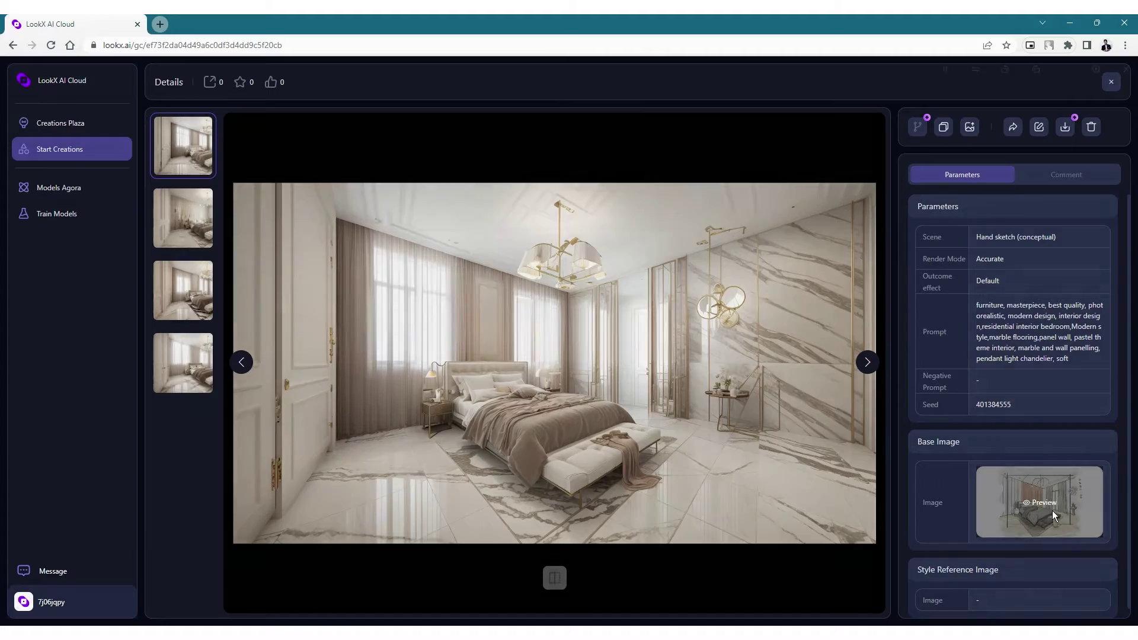
pyautogui.click(1052, 511)
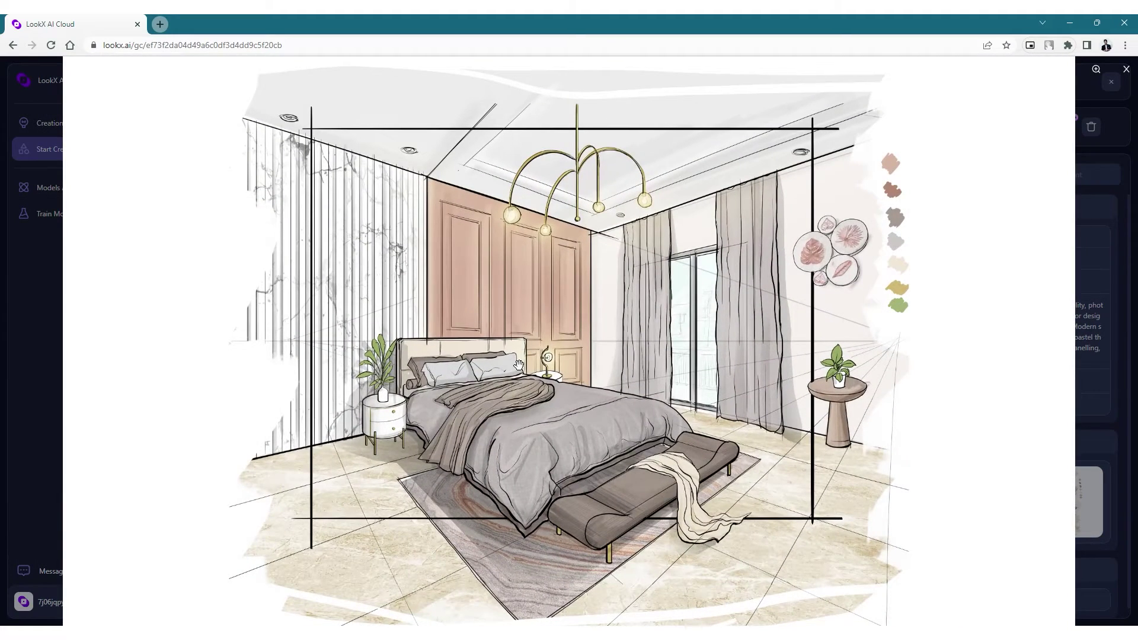
pyautogui.click(1107, 348)
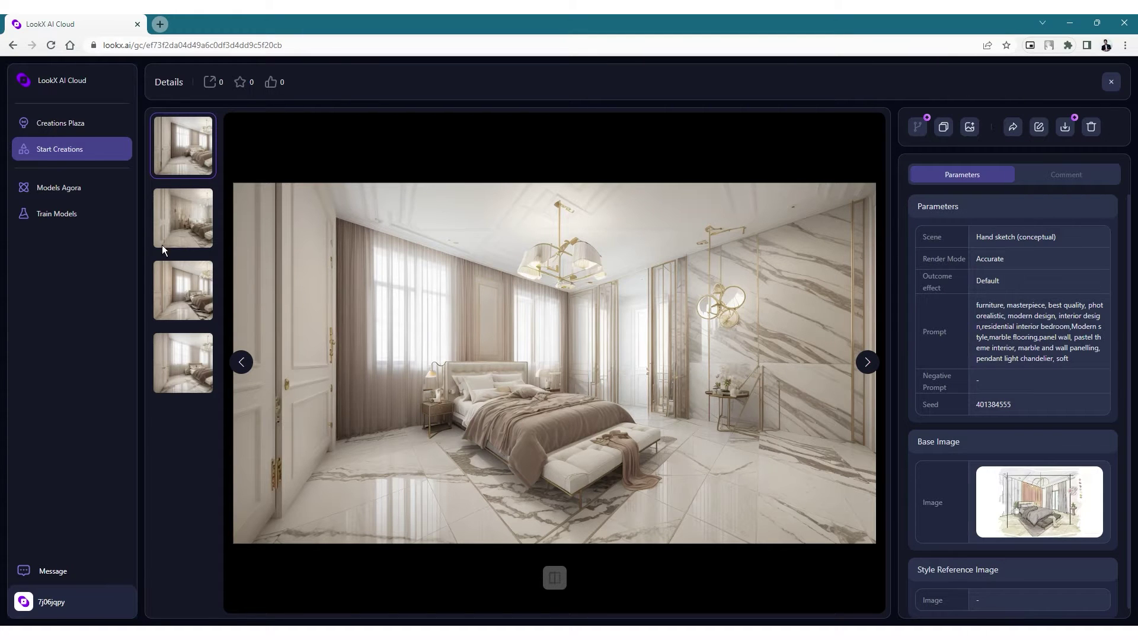
pyautogui.click(196, 230)
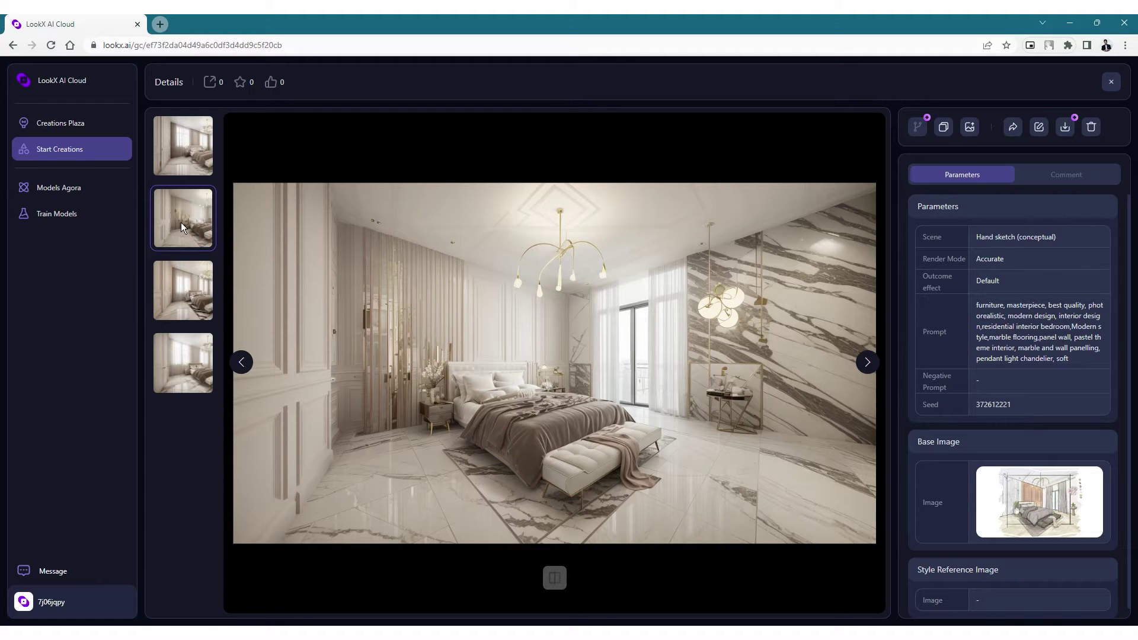
pyautogui.press('Escape')
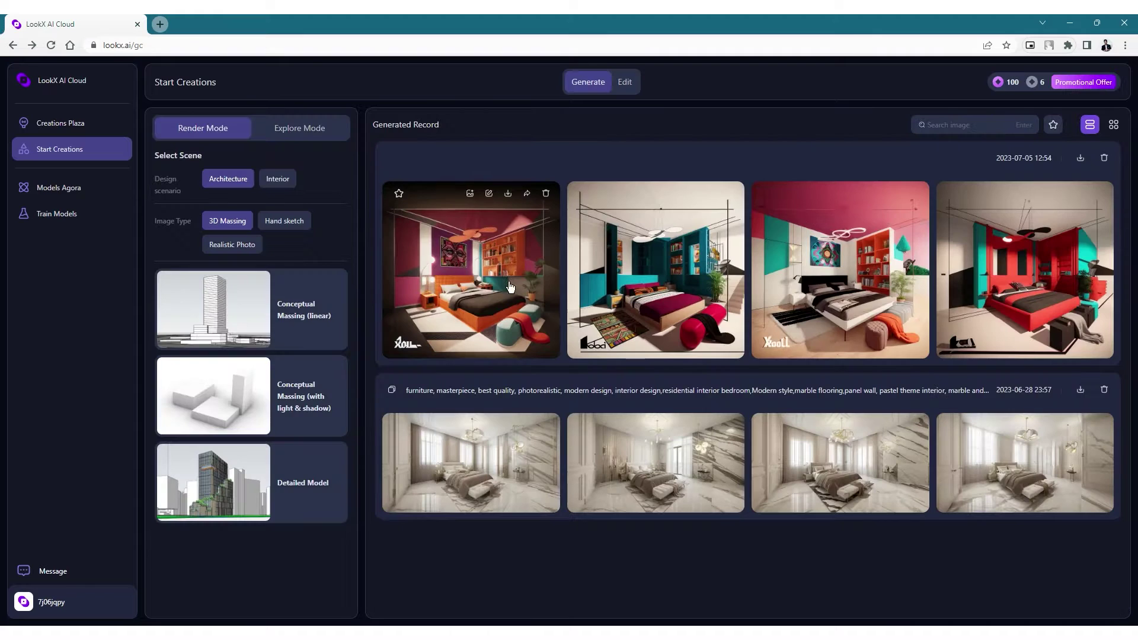
# Inspect the colourful bedroom creation's reference sketch and teal, pink and red renders.
pyautogui.click(630, 325)
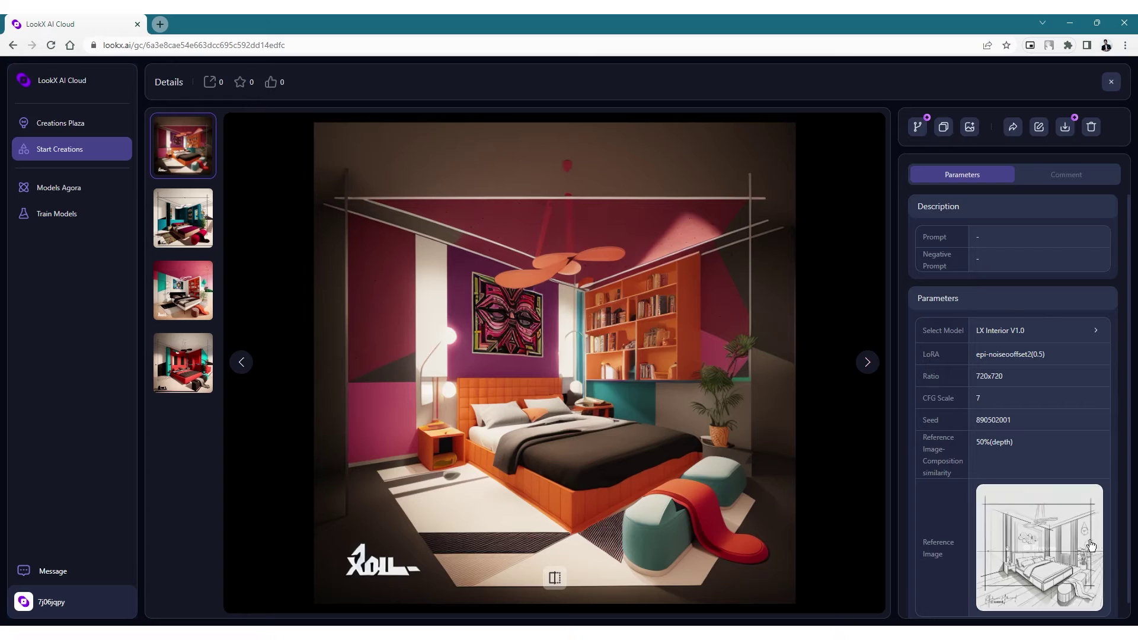
pyautogui.click(1048, 553)
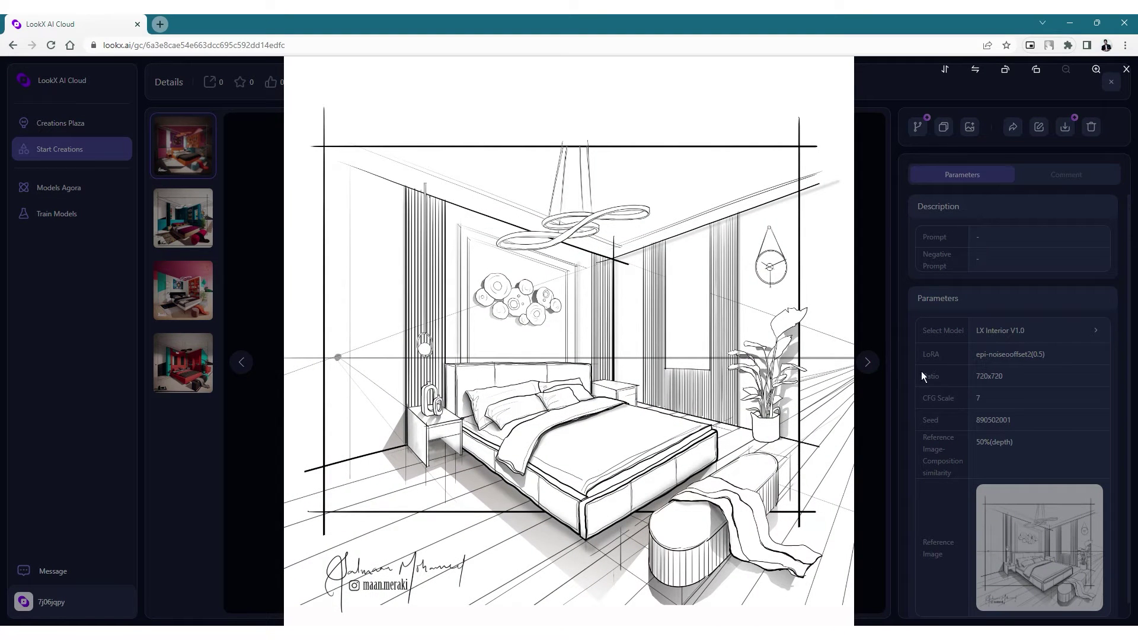
pyautogui.click(921, 371)
pyautogui.click(203, 222)
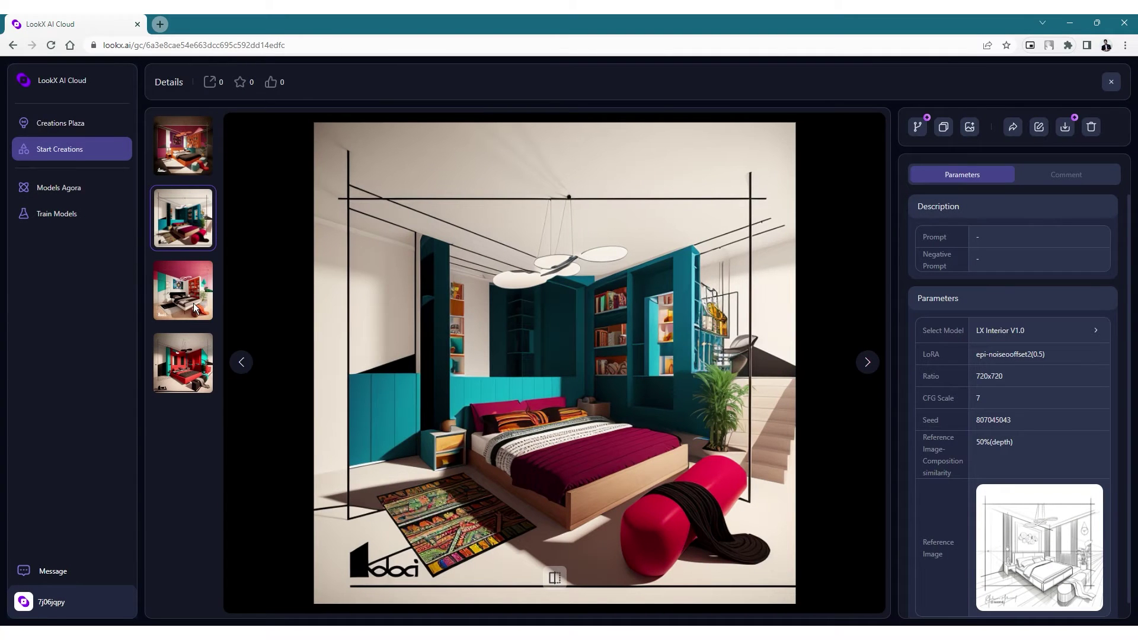
pyautogui.click(193, 304)
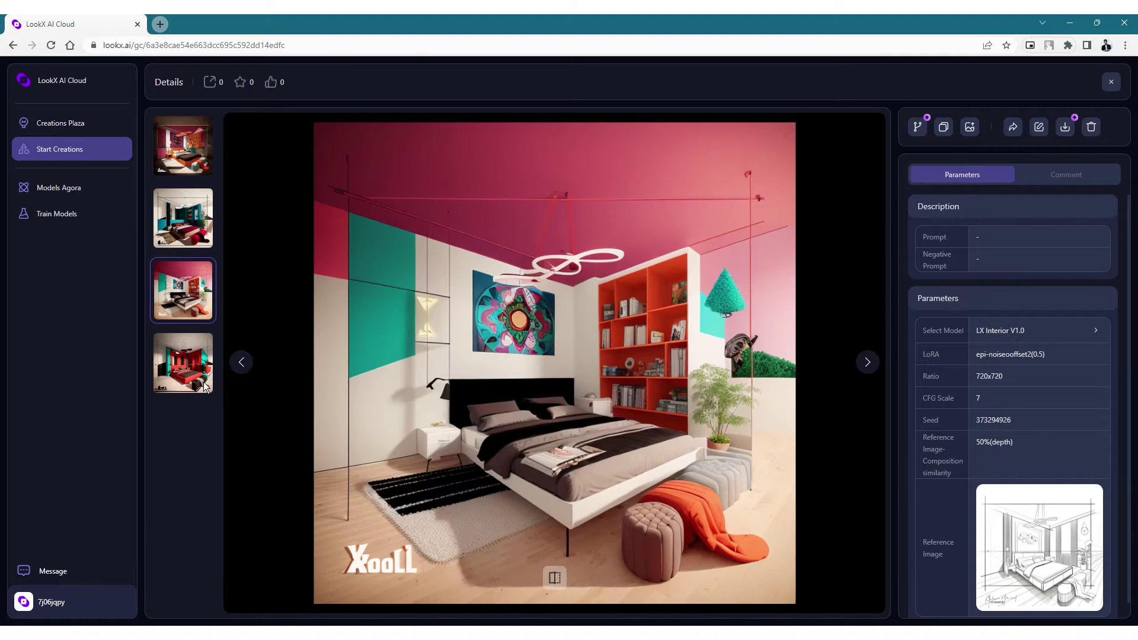
pyautogui.click(175, 375)
pyautogui.click(12, 45)
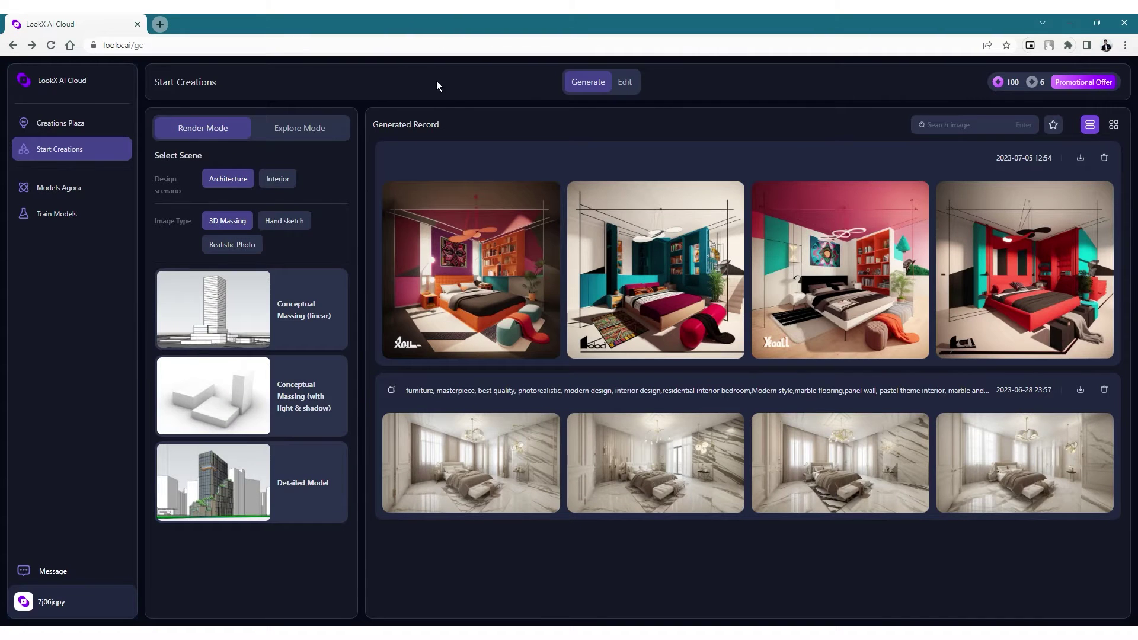
pyautogui.click(296, 134)
pyautogui.click(223, 132)
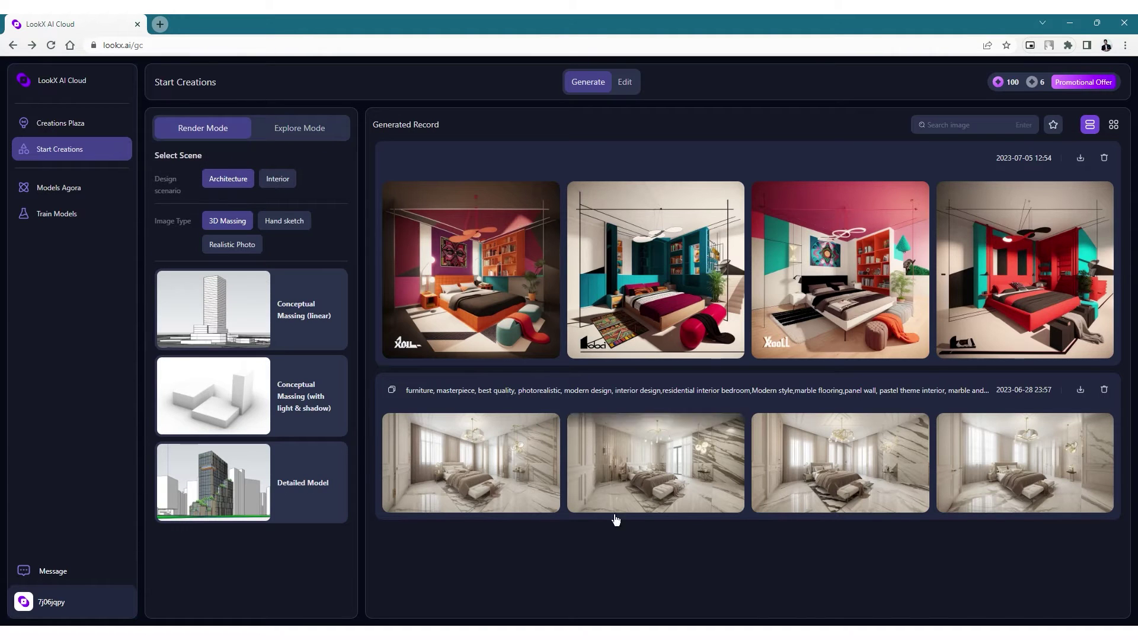
pyautogui.click(325, 128)
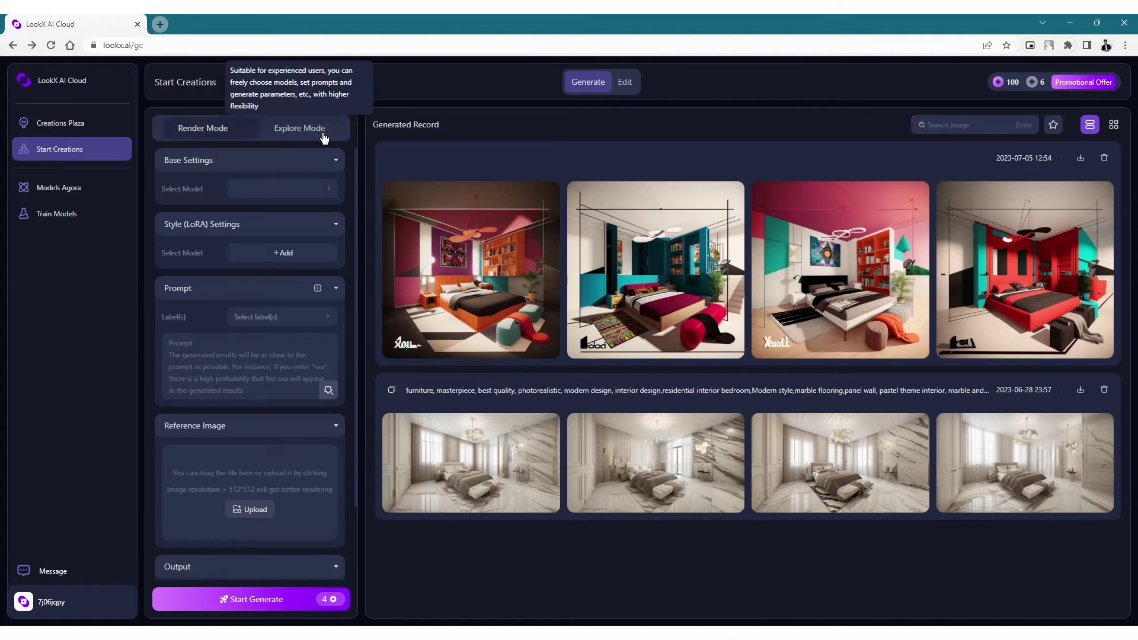
pyautogui.click(224, 132)
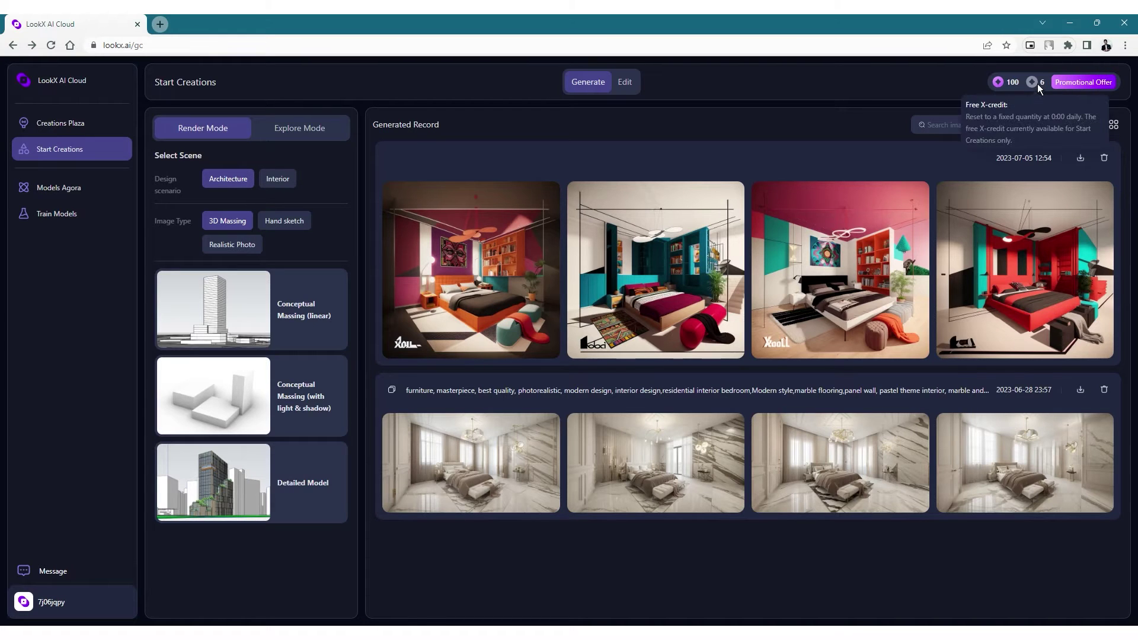
pyautogui.moveTo(905, 204)
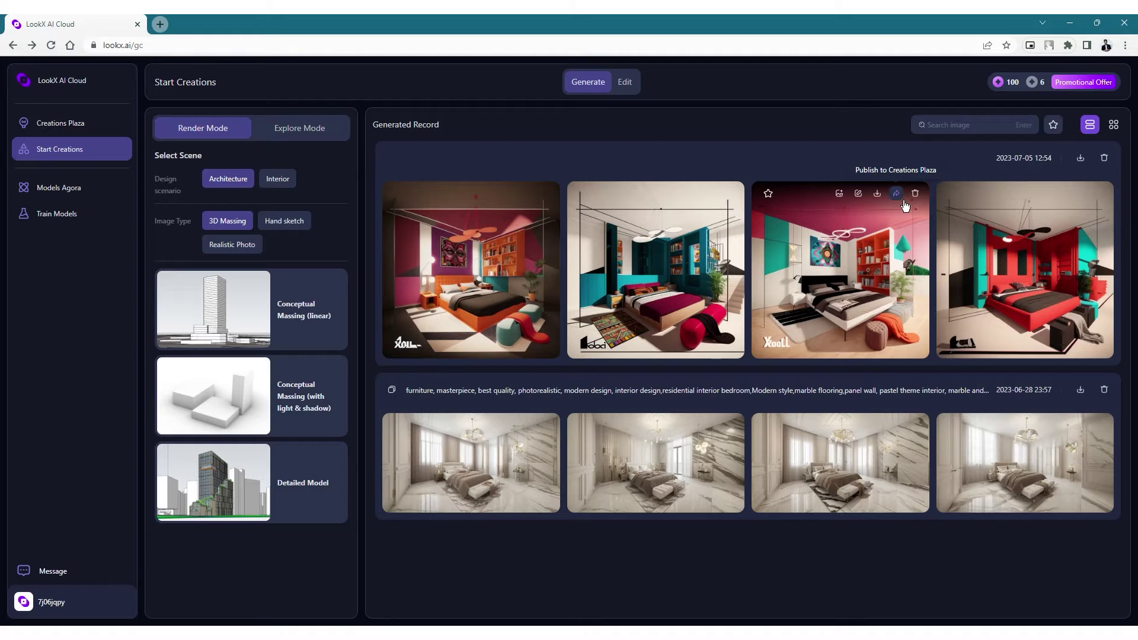
pyautogui.moveTo(1038, 83)
pyautogui.moveTo(708, 222)
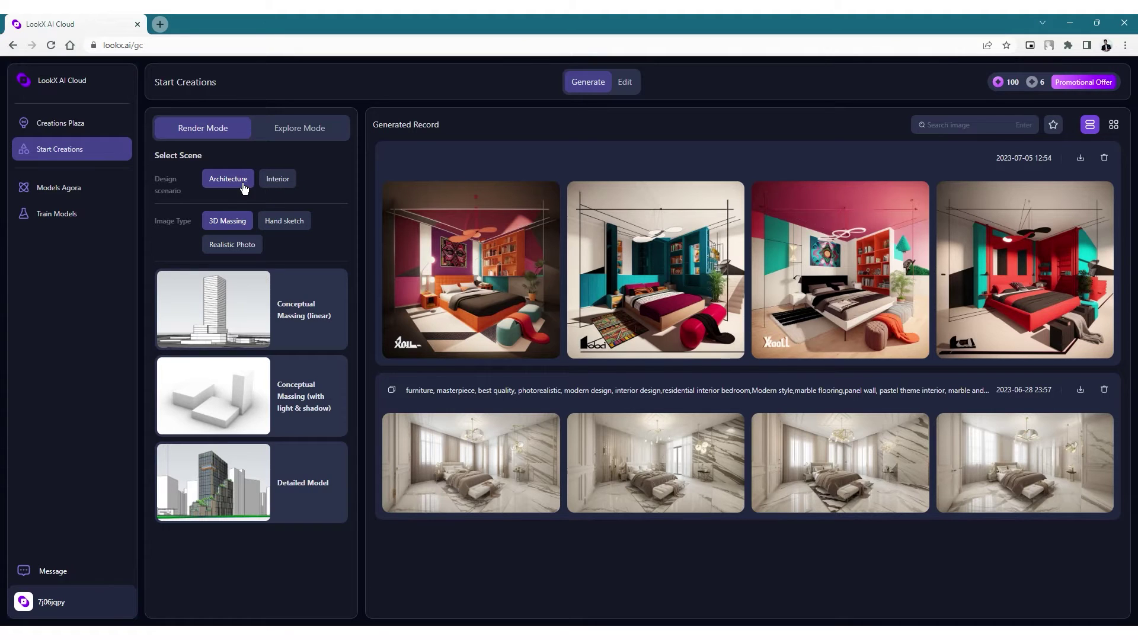
# Use Hand sketch (conceptual) with the opera-house sketch as base image and Rendering Style effect.
pyautogui.click(290, 232)
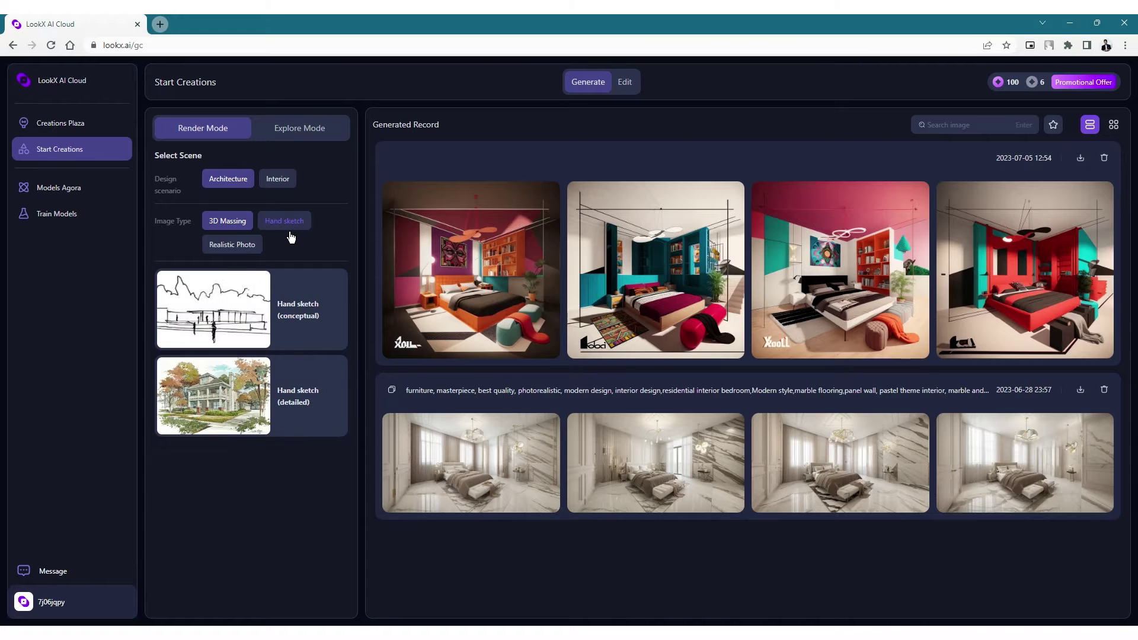
pyautogui.click(320, 330)
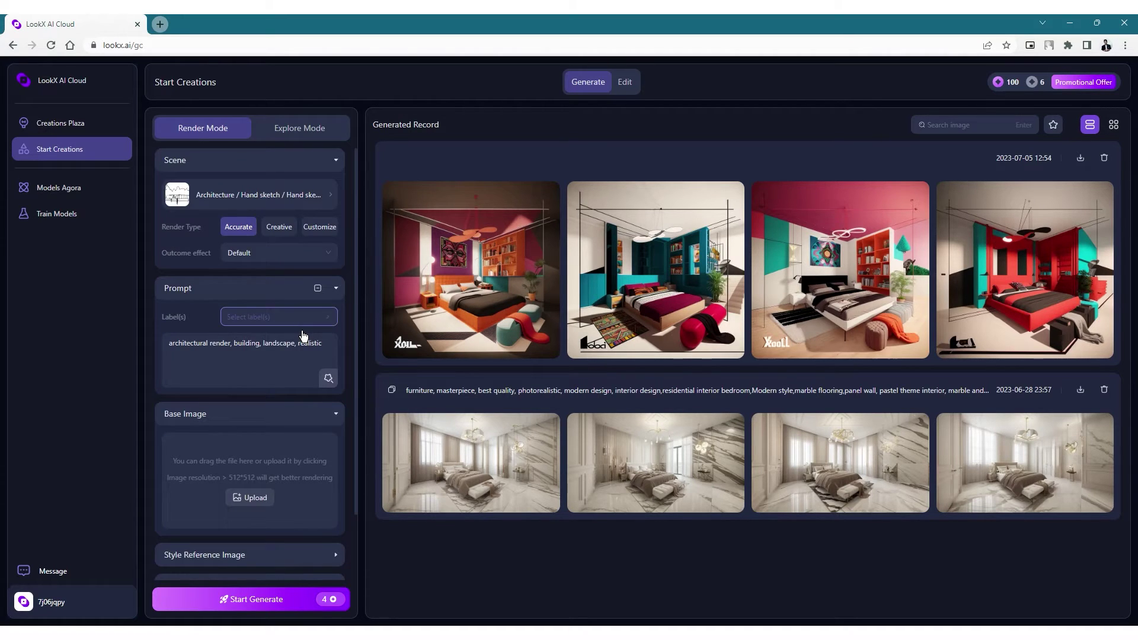
pyautogui.click(268, 504)
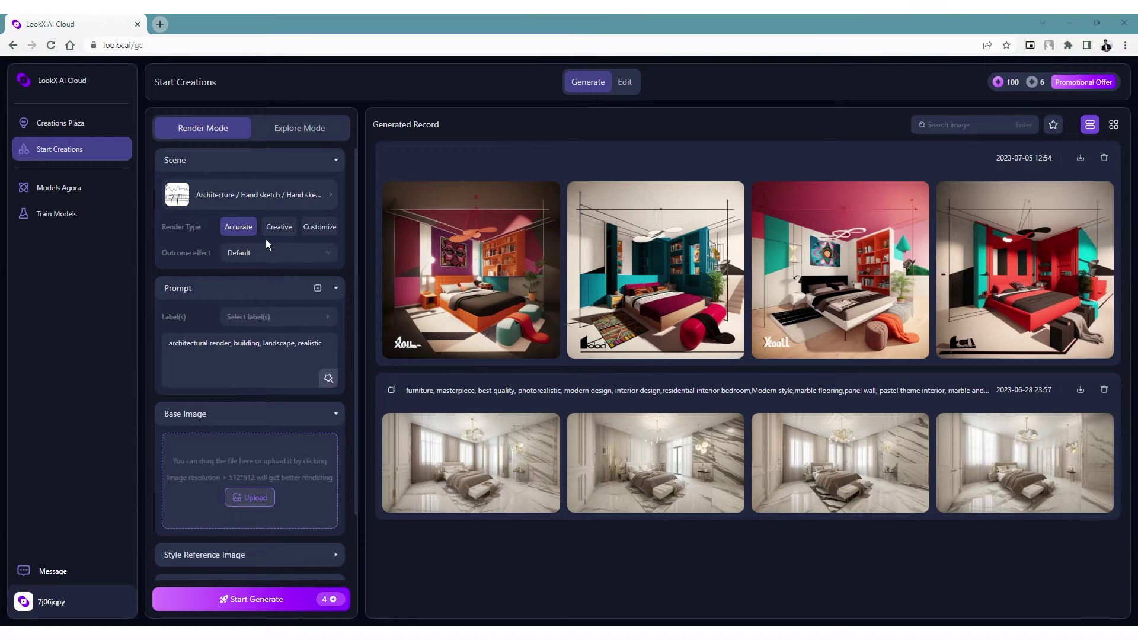
pyautogui.doubleClick(432, 215)
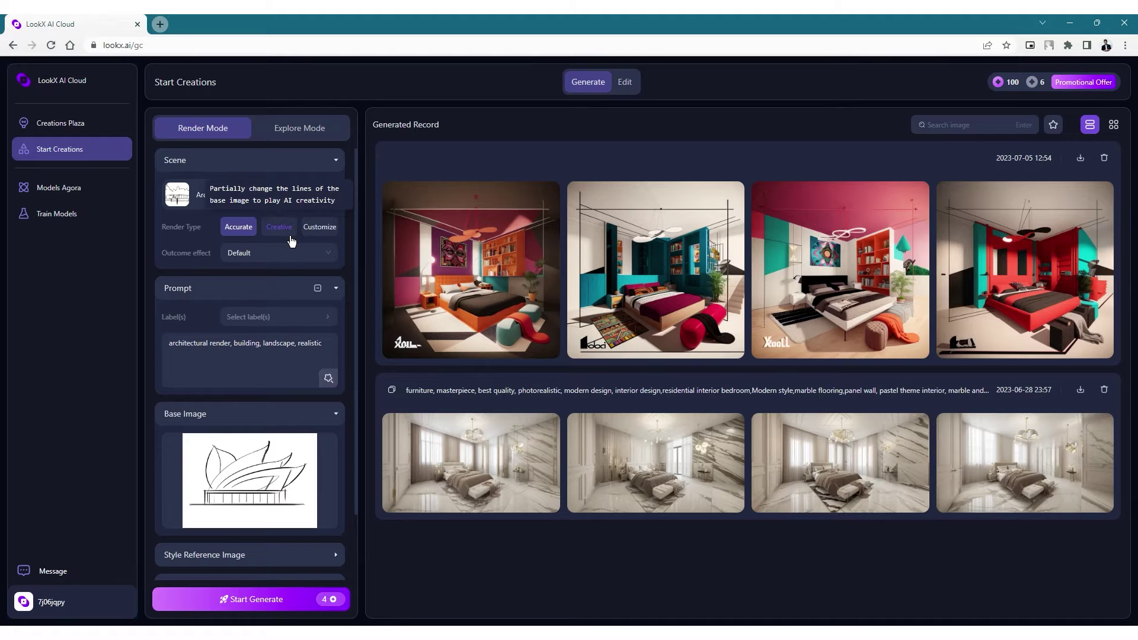
pyautogui.click(335, 259)
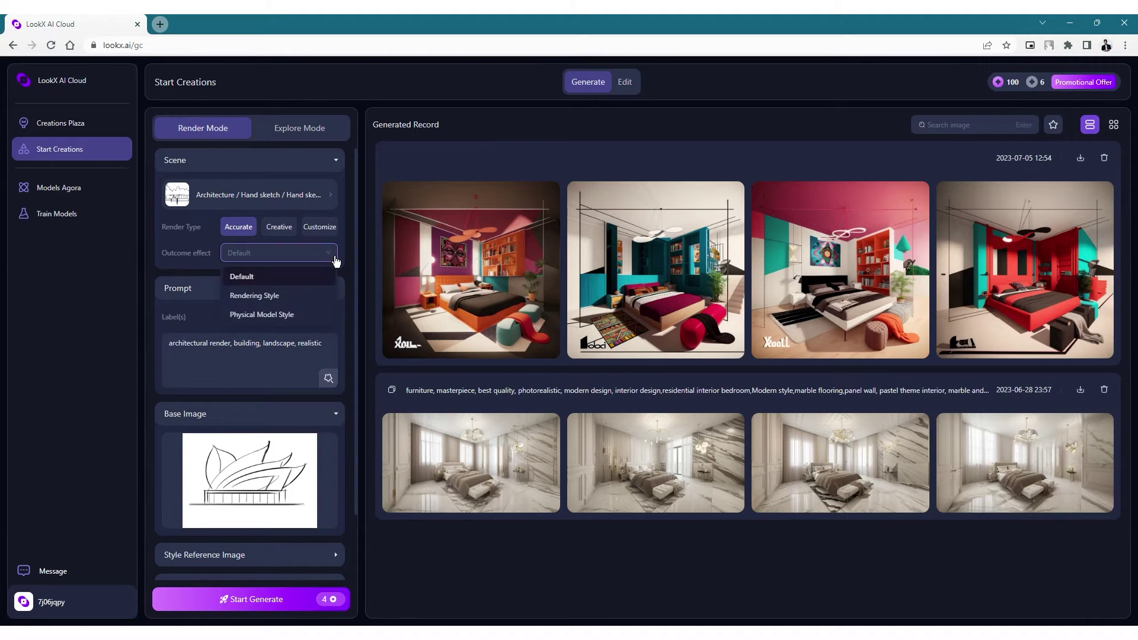
pyautogui.click(298, 296)
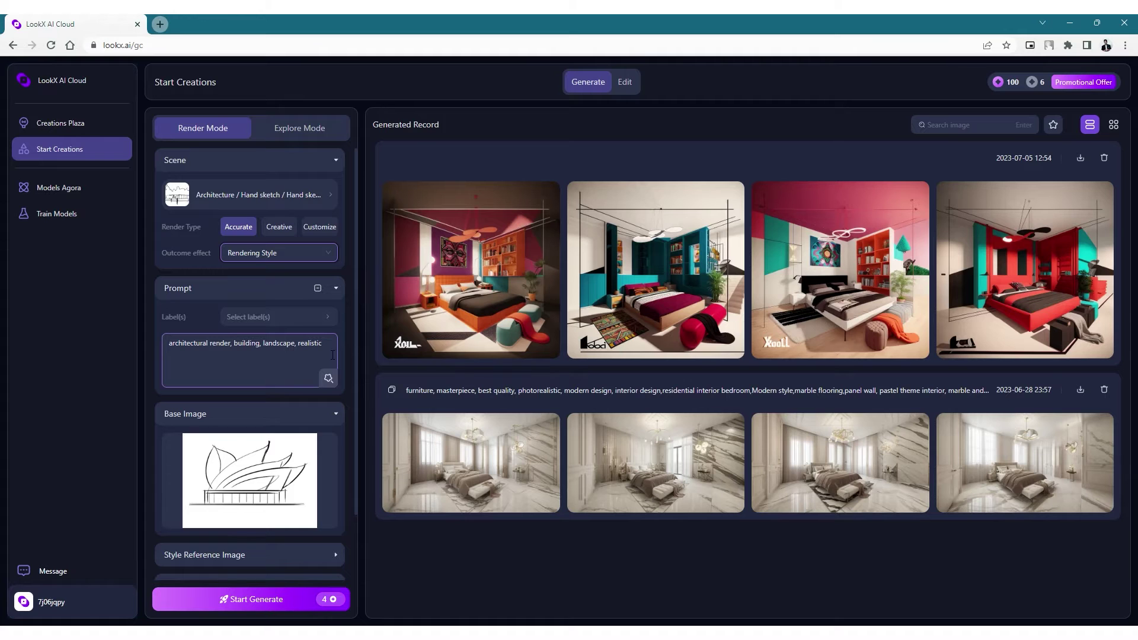
# Add the elevation, office building low rise and Dynamic style labels to the prompt.
pyautogui.click(308, 320)
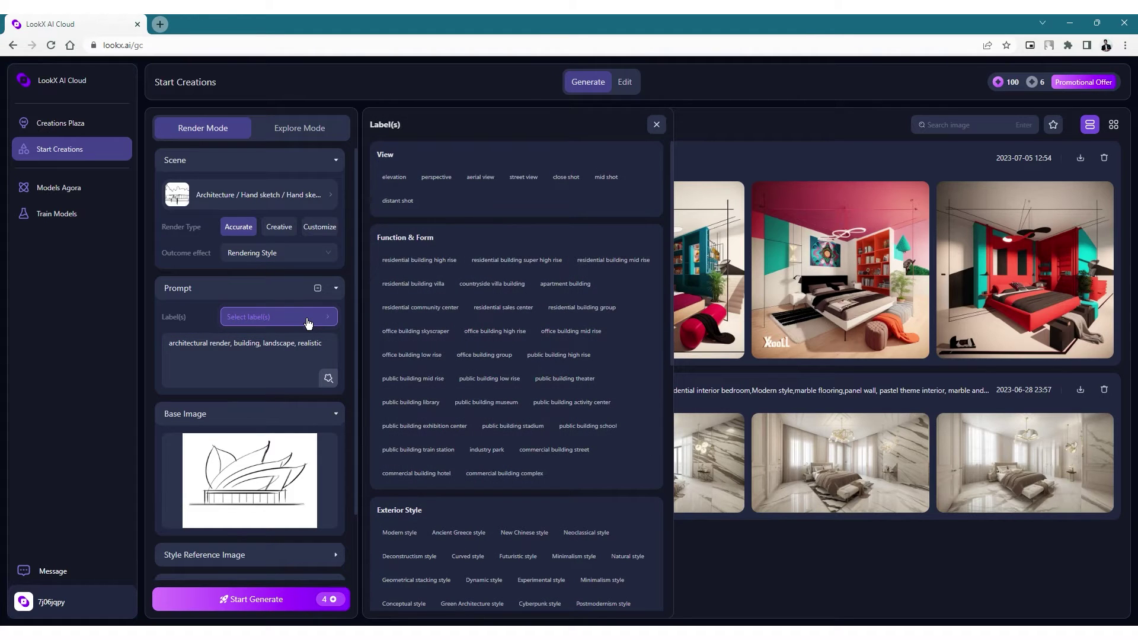
pyautogui.click(411, 187)
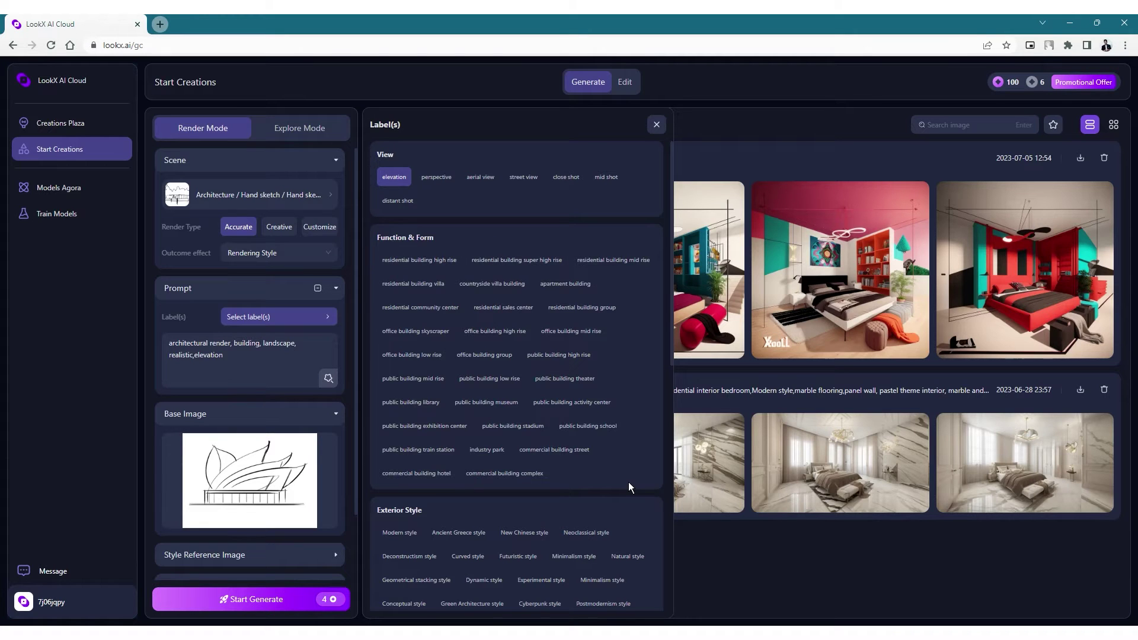
pyautogui.click(437, 364)
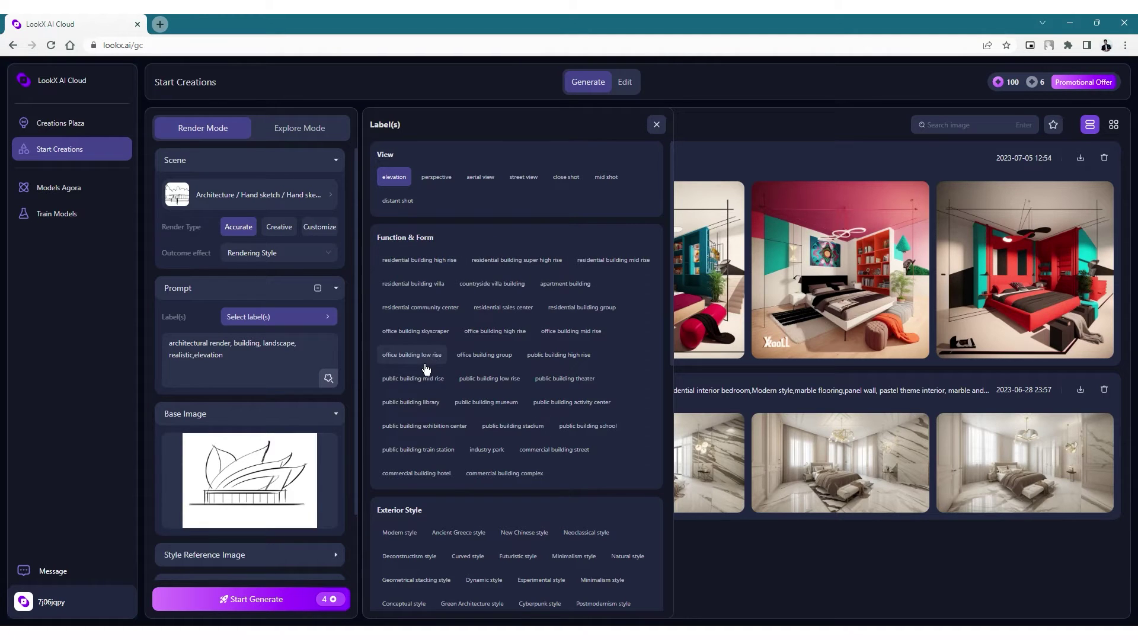
pyautogui.scroll(-3, 542, 407)
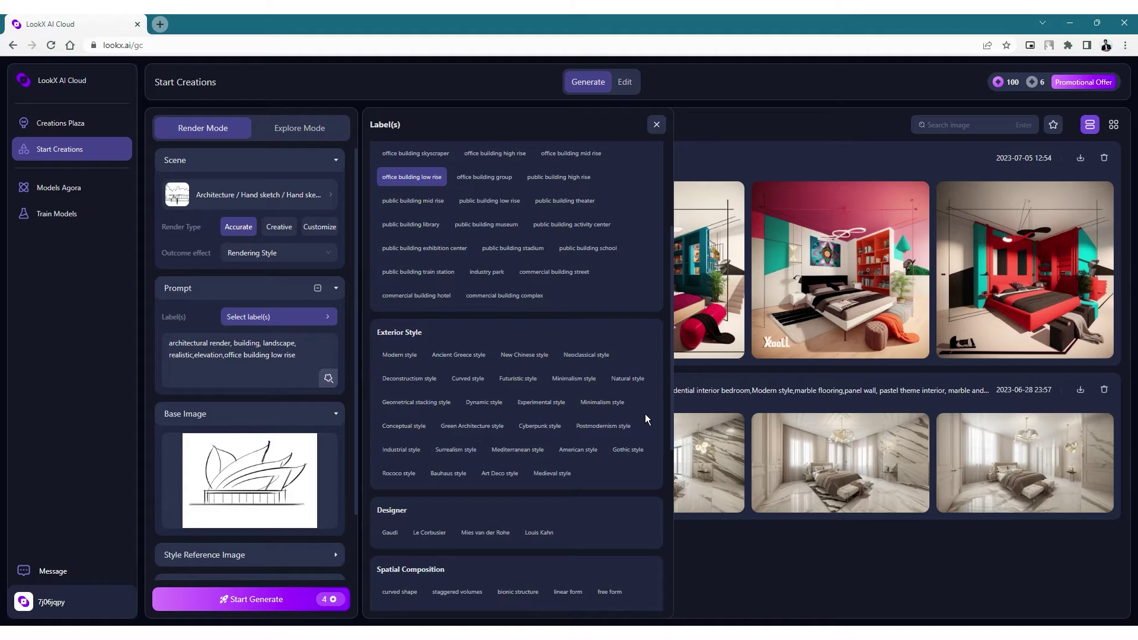
pyautogui.click(501, 404)
pyautogui.scroll(-3, 511, 401)
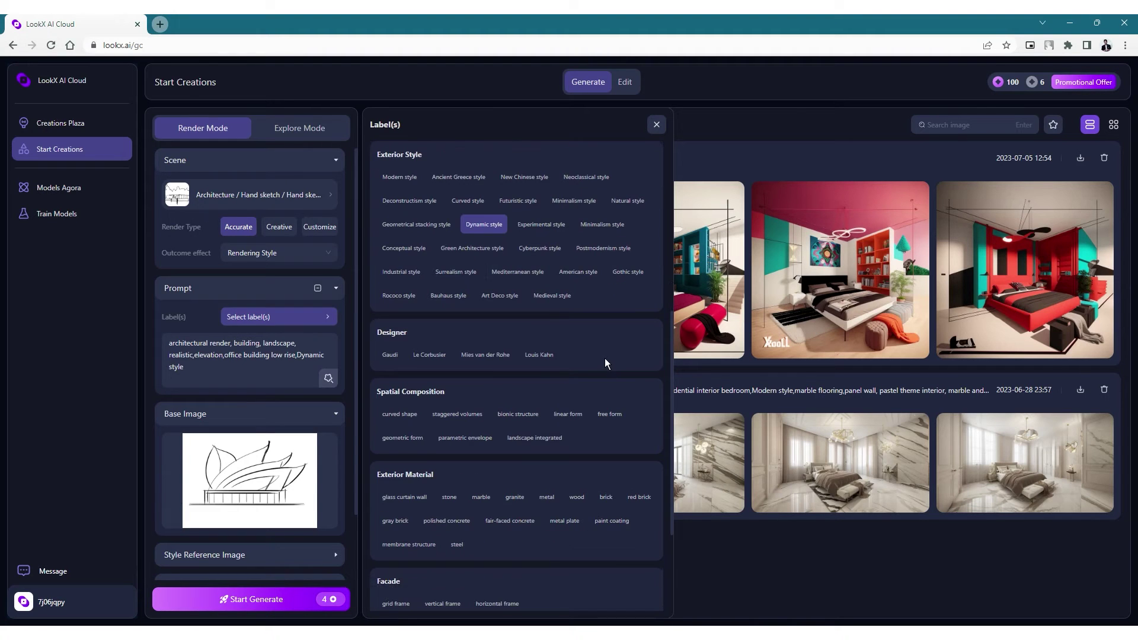
pyautogui.scroll(-1, 605, 358)
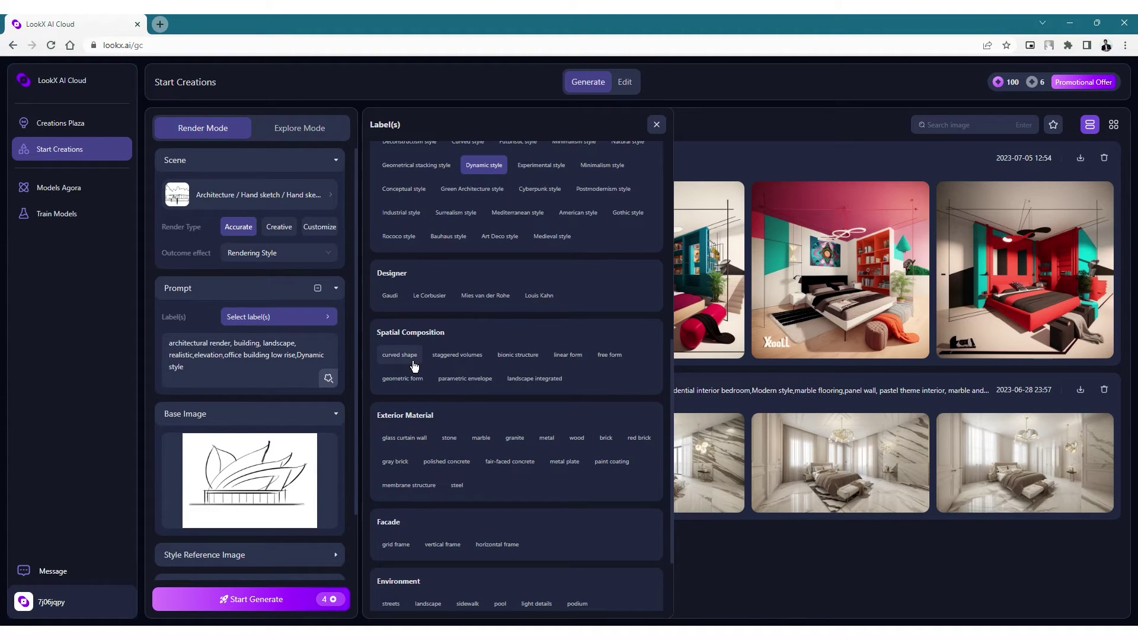
# Add the bionic structure, membrane structure, vertical frame, plaza and dusk labels.
pyautogui.click(517, 355)
pyautogui.scroll(-1, 628, 390)
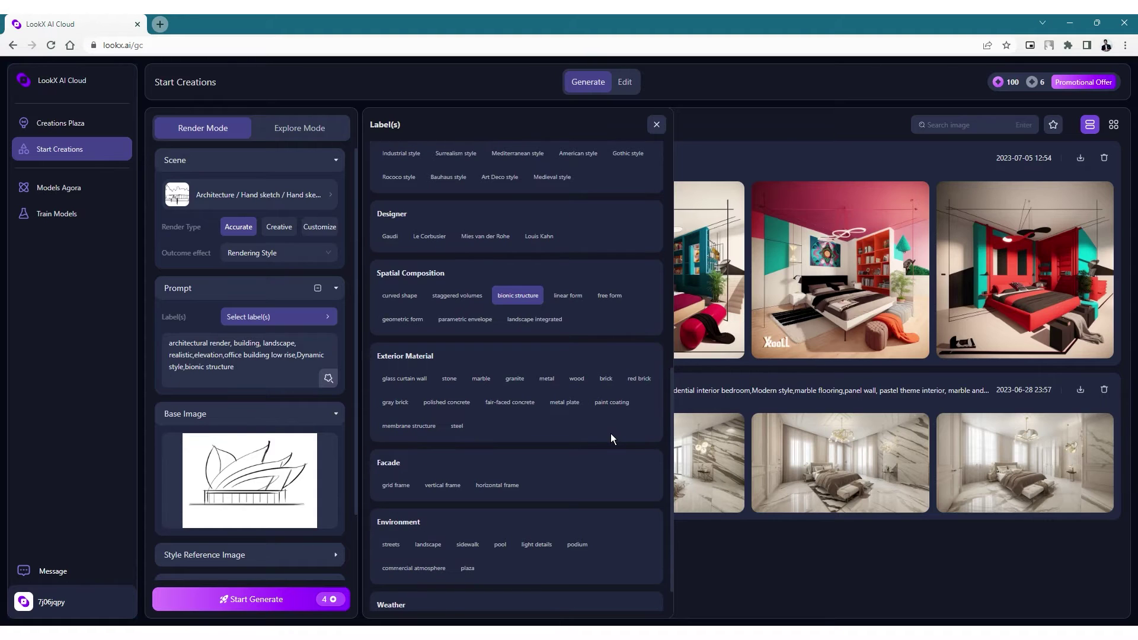
pyautogui.click(409, 425)
pyautogui.scroll(-1, 572, 422)
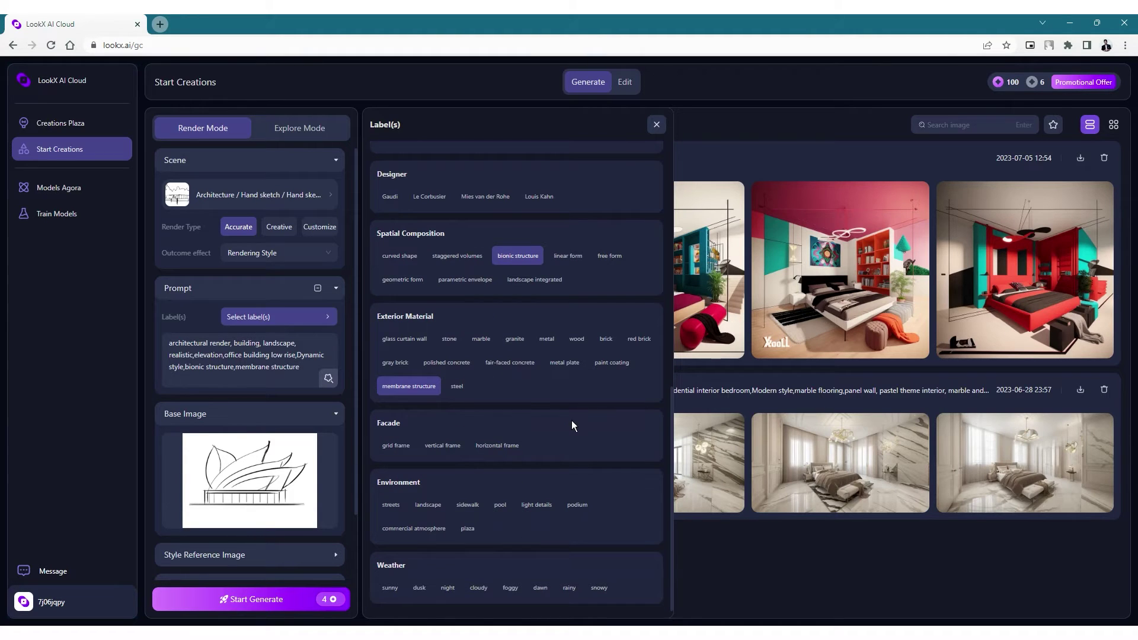
pyautogui.click(442, 445)
pyautogui.click(468, 528)
pyautogui.click(419, 587)
pyautogui.scroll(-2, 304, 505)
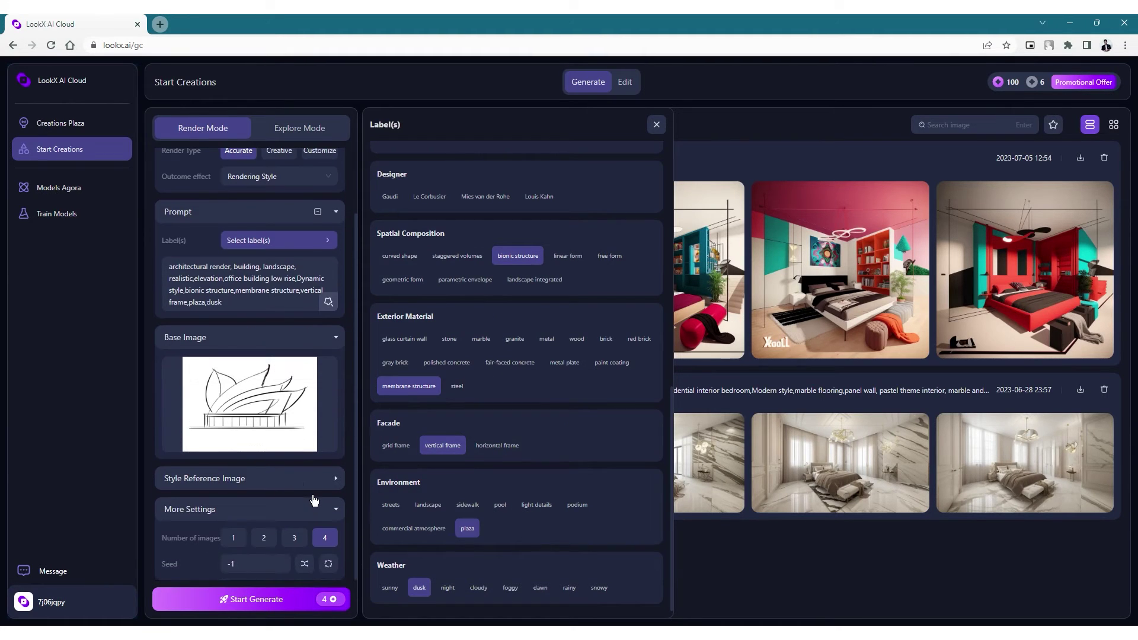
# Set the Pinterest office-building photo as style reference, choose 1 image, and generate.
pyautogui.click(317, 494)
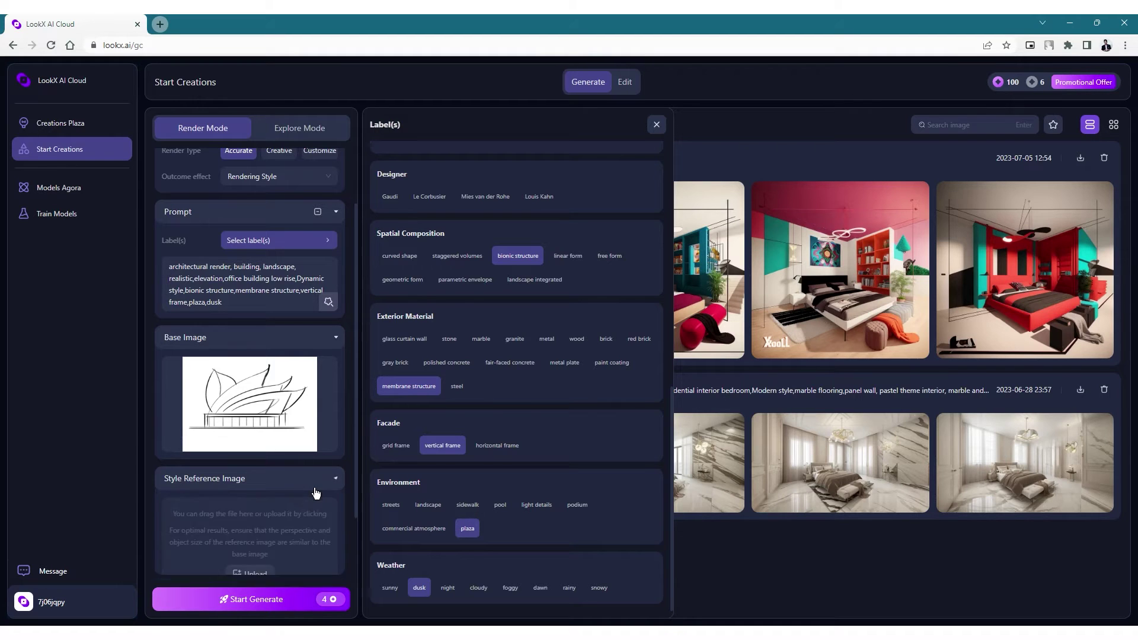
pyautogui.scroll(-1, 238, 518)
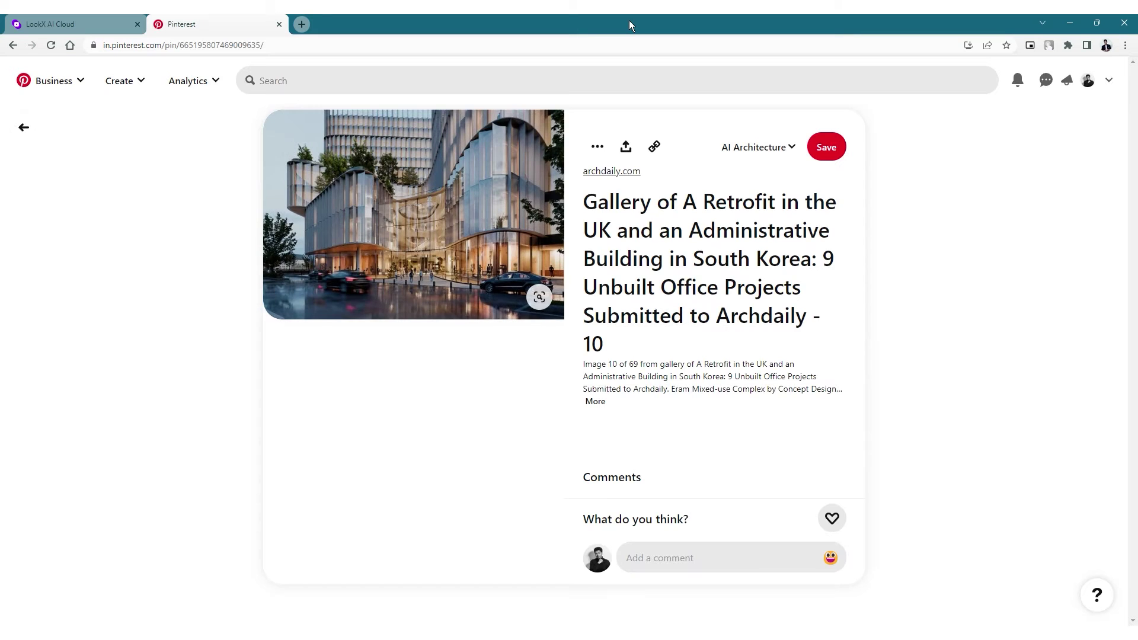
pyautogui.moveTo(428, 204); pyautogui.dragTo(281, 421)
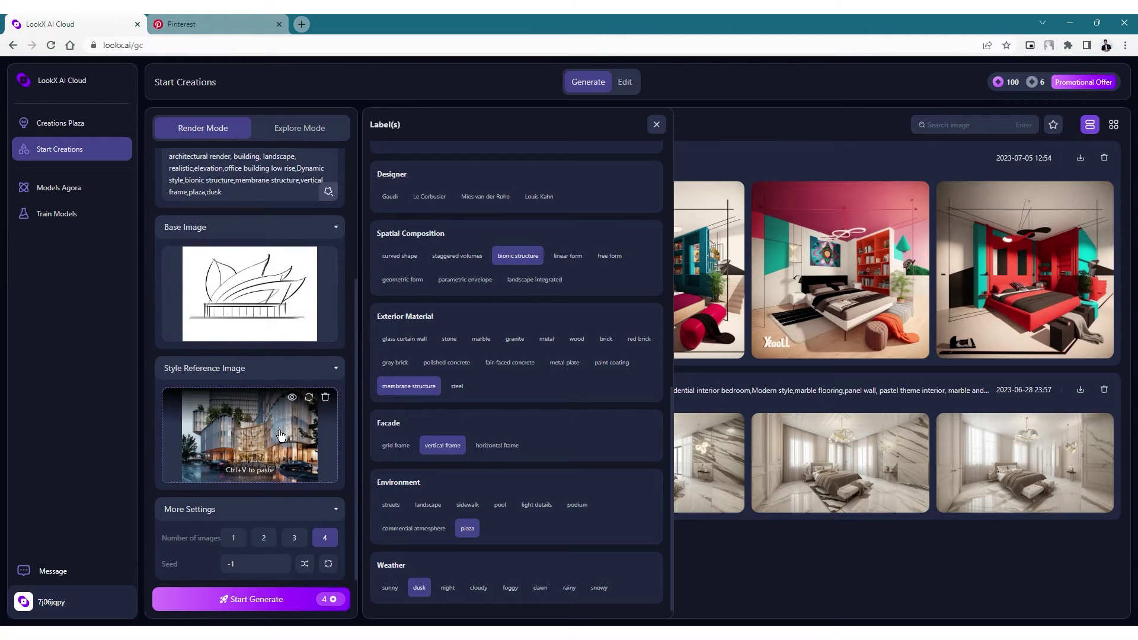
pyautogui.click(237, 541)
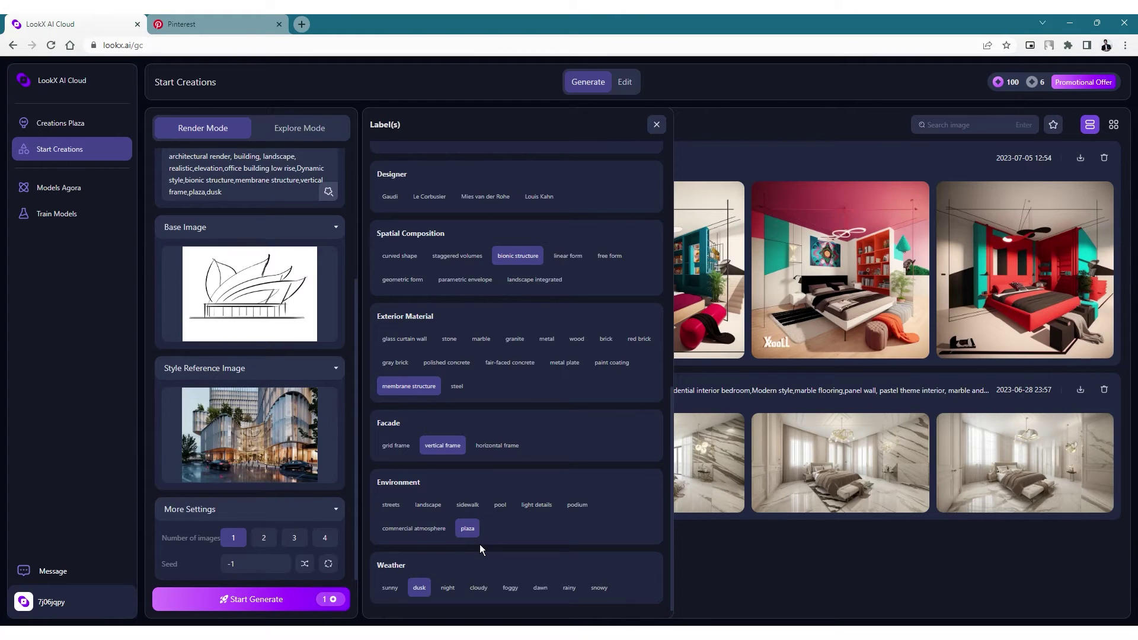
pyautogui.click(318, 608)
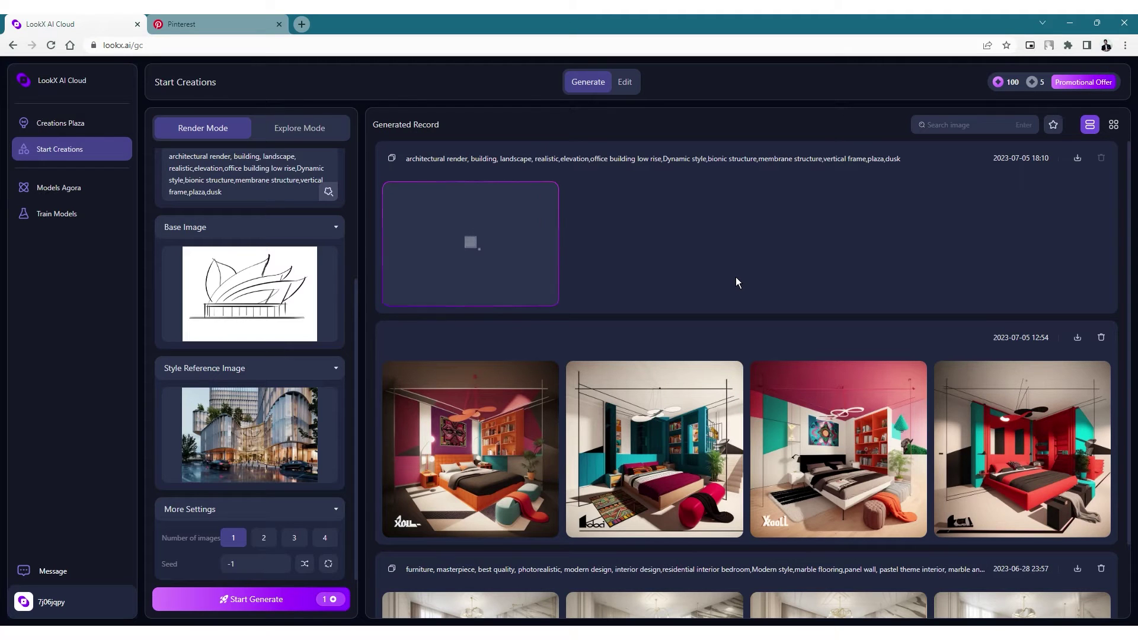
# Open the finished render and compare it against the base sketch with the before/after slider.
pyautogui.click(479, 246)
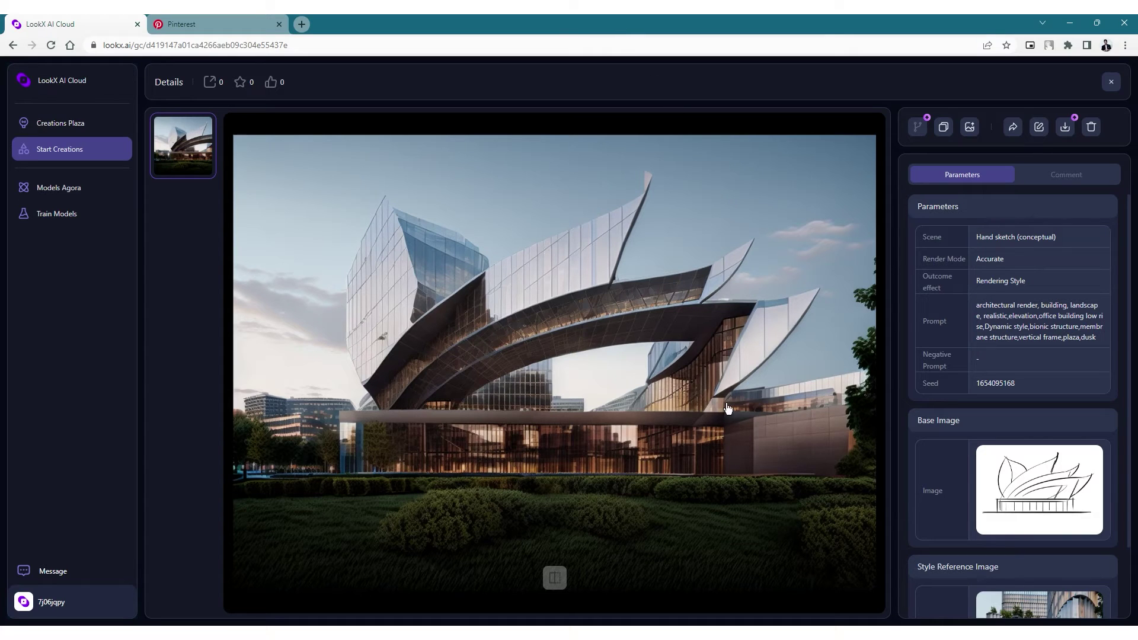
pyautogui.moveTo(987, 537)
pyautogui.click(555, 578)
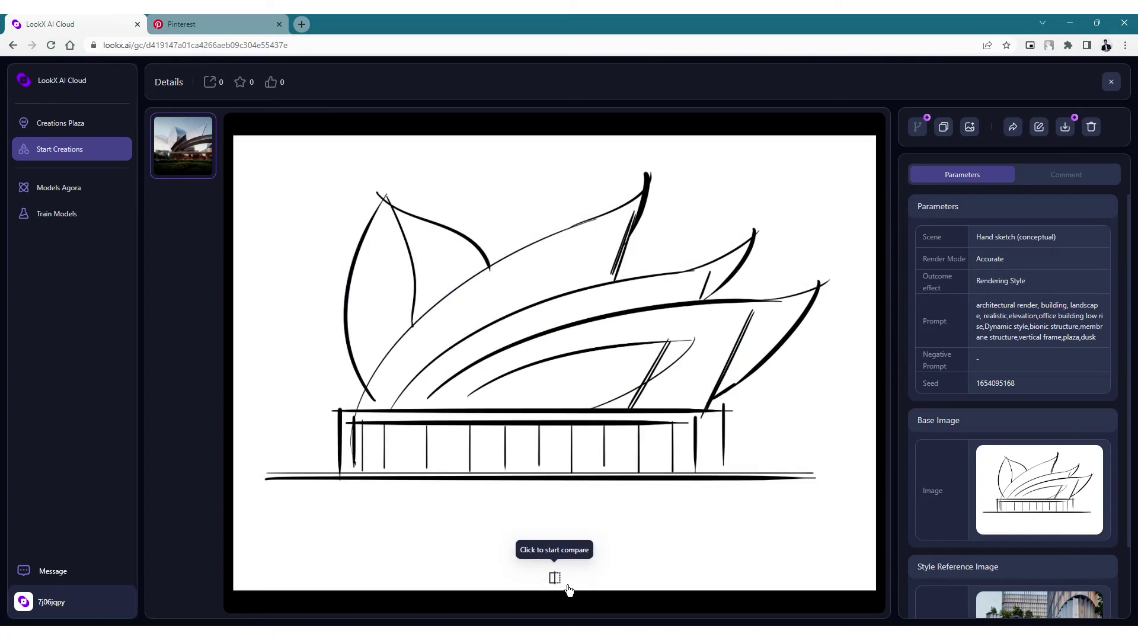
pyautogui.click(555, 578)
pyautogui.moveTo(559, 364); pyautogui.dragTo(240, 364)
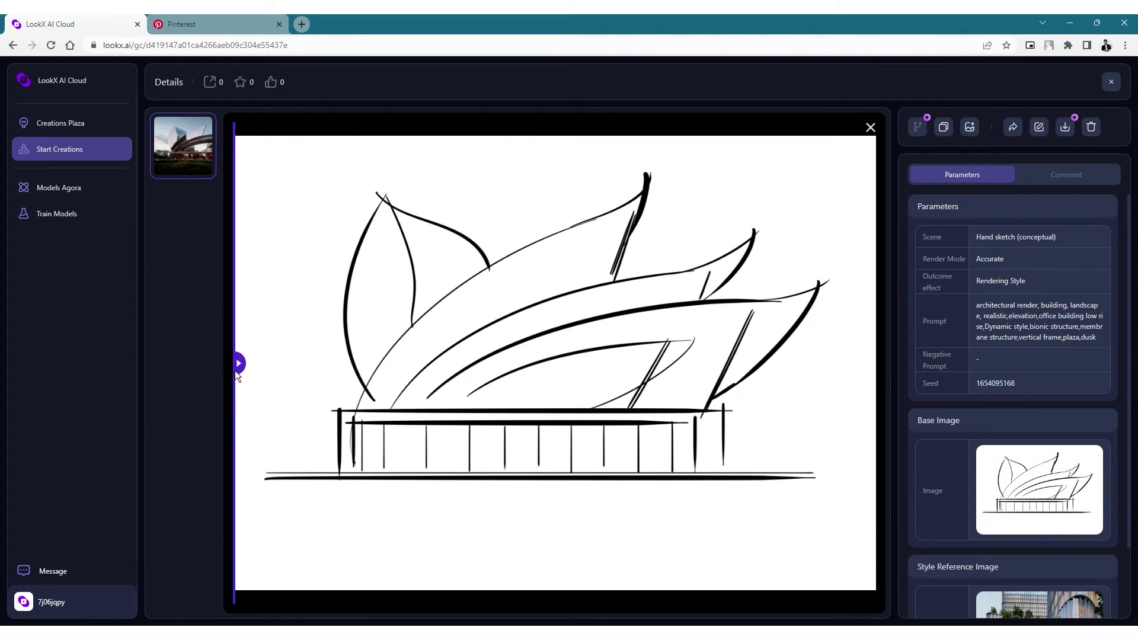
pyautogui.click(870, 127)
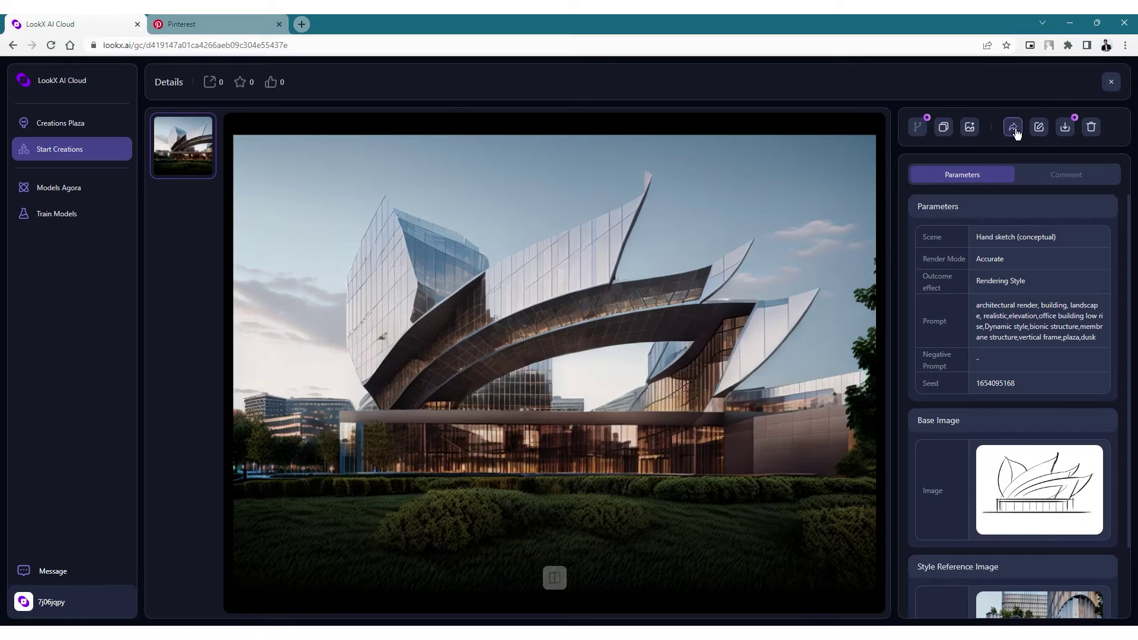
# Download the opera-house render as a PNG and return to Start Creations.
pyautogui.click(1074, 138)
pyautogui.scroll(-1, 1007, 356)
pyautogui.scroll(1, 1008, 355)
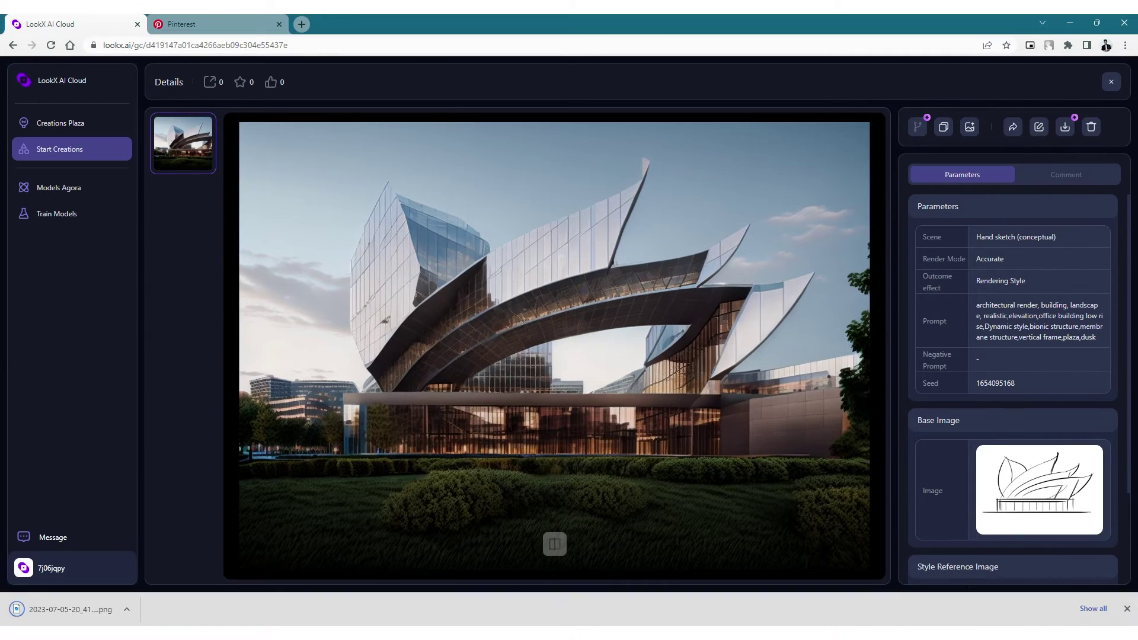
pyautogui.click(99, 155)
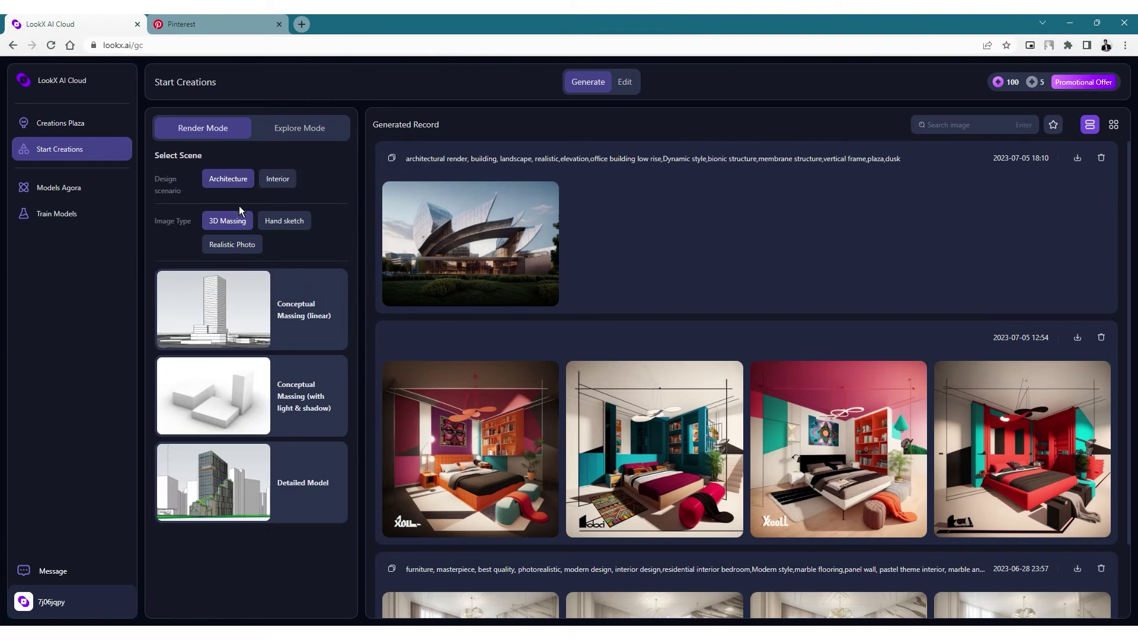
# Set the scenario to Interior, Hand sketch, conceptual scene, with the outcome effect kept at Default.
pyautogui.click(286, 181)
pyautogui.click(288, 229)
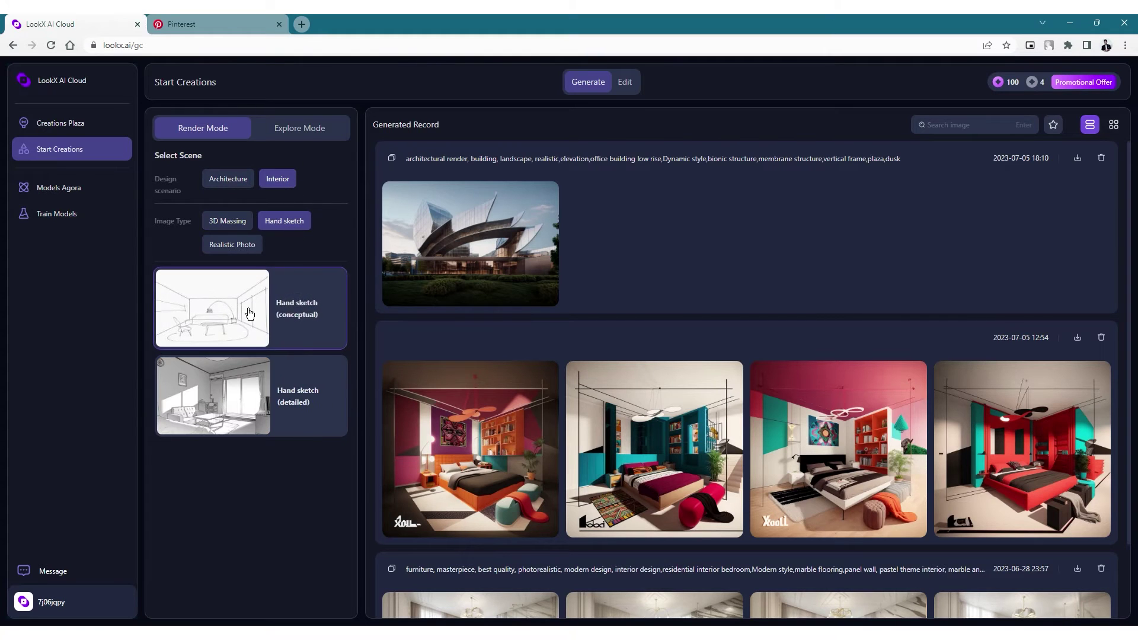
pyautogui.click(242, 338)
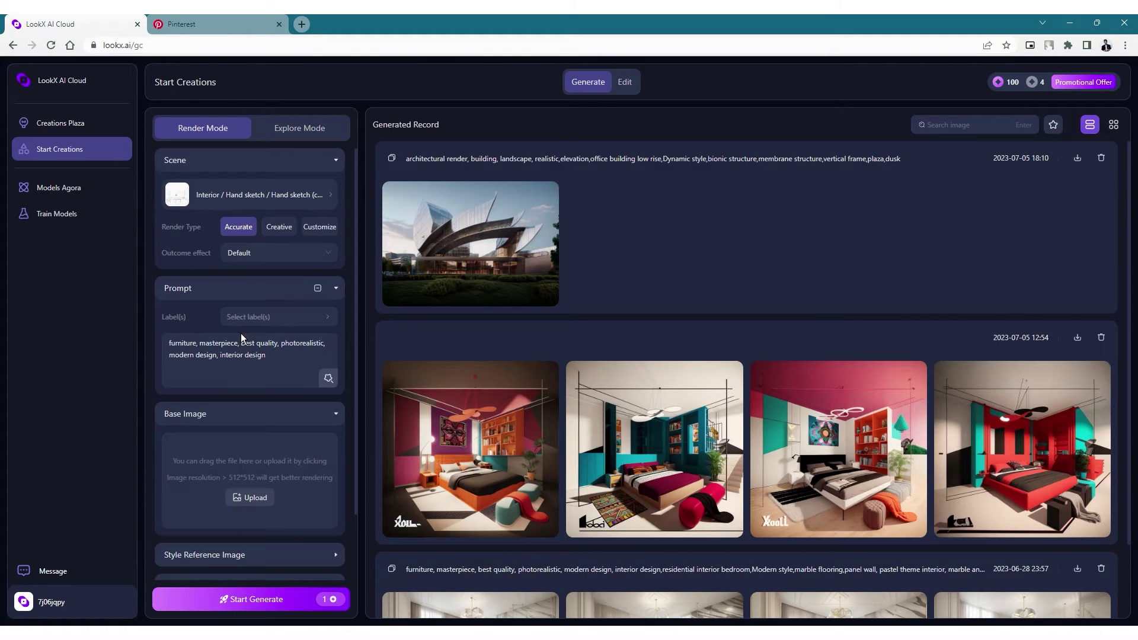
pyautogui.click(259, 269)
pyautogui.click(270, 266)
pyautogui.scroll(-1, 254, 308)
pyautogui.scroll(1, 246, 351)
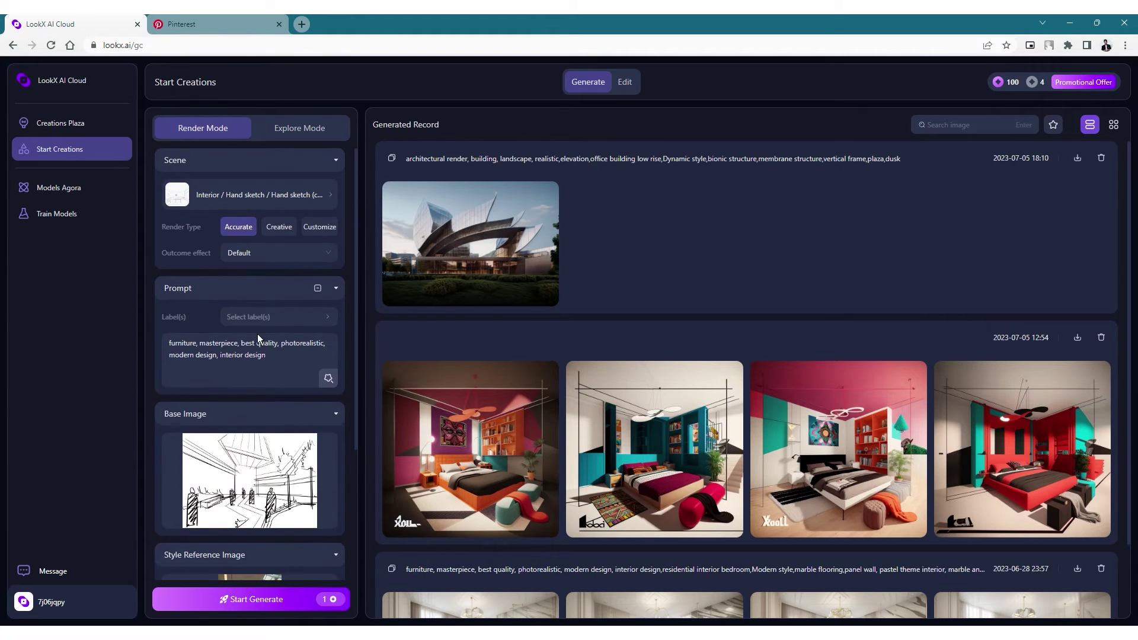
# Delete 'furniture' from the prompt and add the commercial interior shopping mall label.
pyautogui.moveTo(200, 344); pyautogui.dragTo(159, 354)
pyautogui.press('BackSpace')
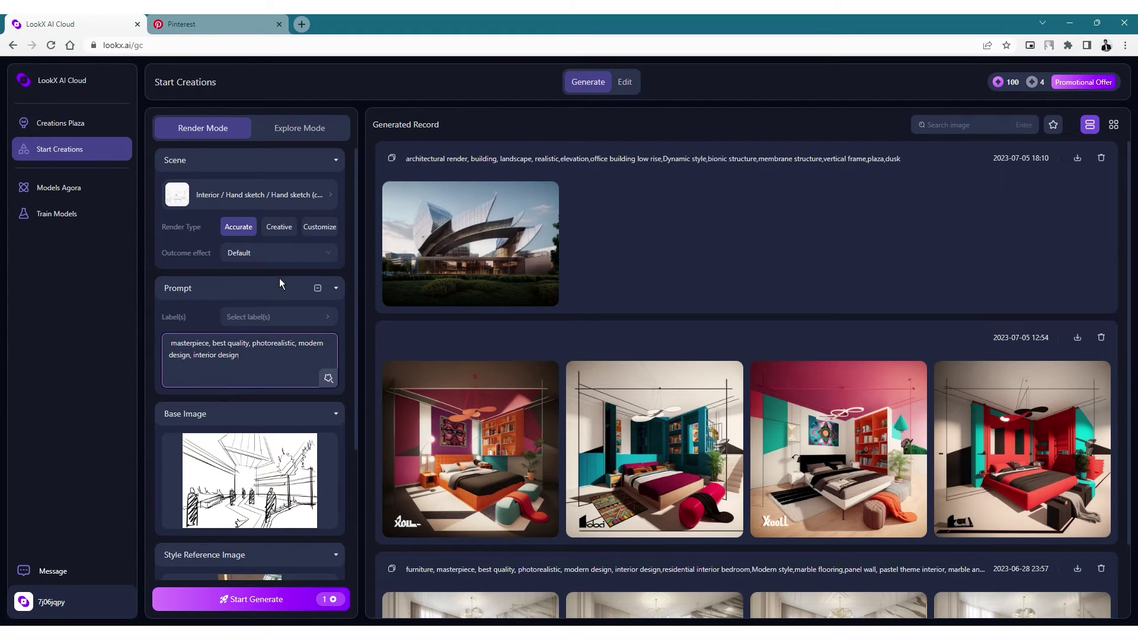
pyautogui.click(279, 323)
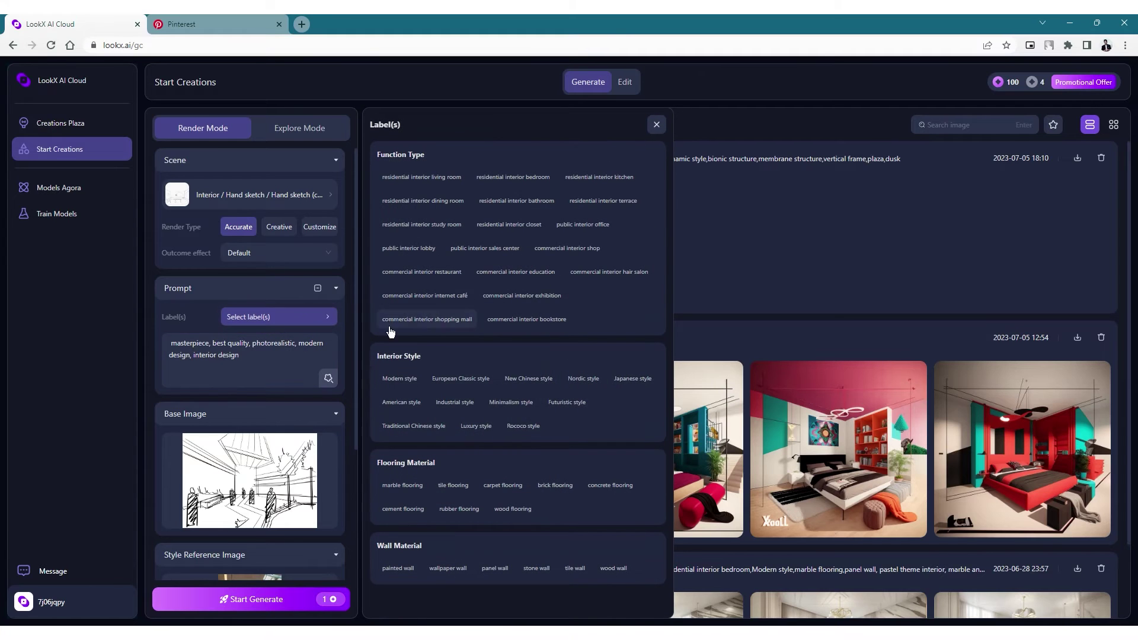
pyautogui.click(427, 319)
# Append 'atrium space, walkways, wooden pathway in the center, indoor trees, eye level perspective, realistic' and generate.
pyautogui.click(277, 374)
pyautogui.write('atrium space')
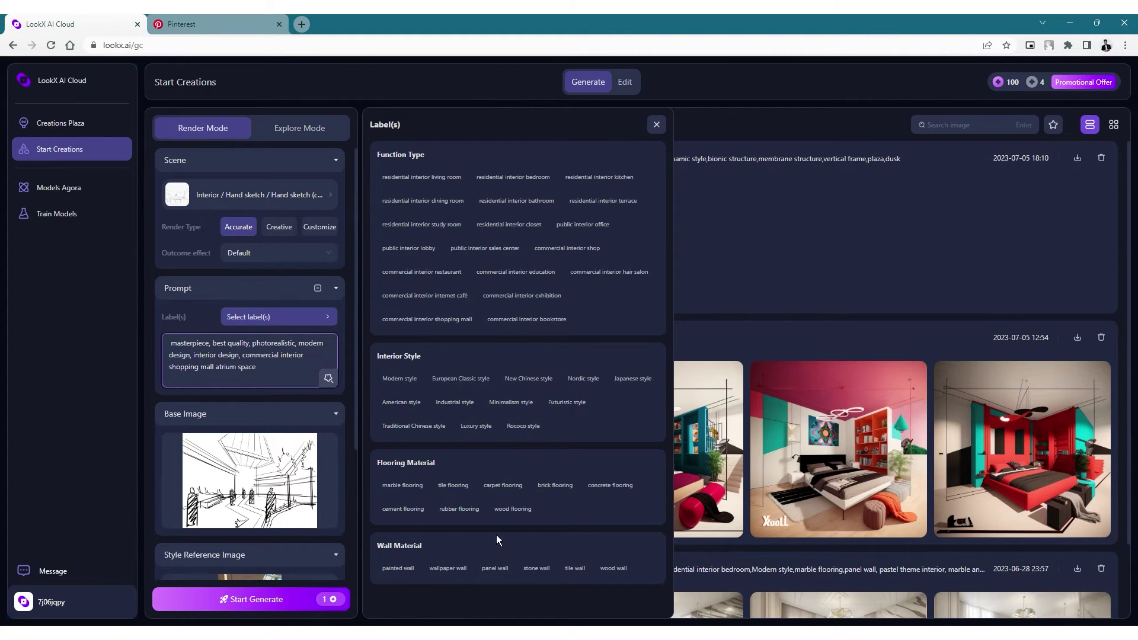
pyautogui.write(', elevated wakways,')
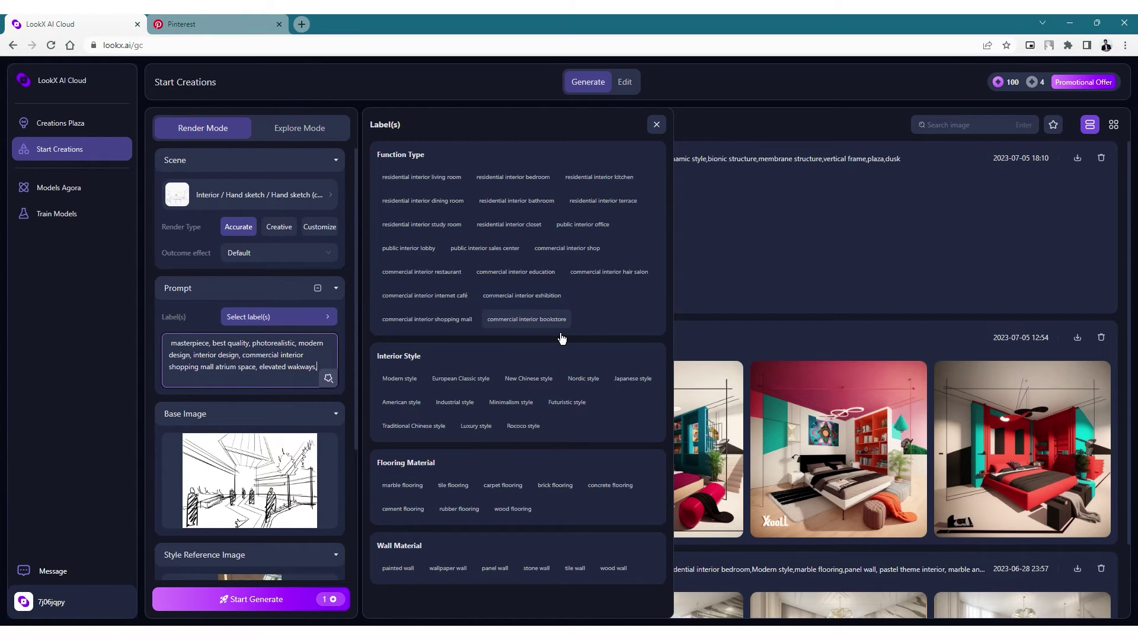
pyautogui.press('BackSpace')
pyautogui.press('BackSpace')
pyautogui.press('BackSpace')
pyautogui.press('BackSpace')
pyautogui.press('BackSpace')
pyautogui.press('BackSpace')
pyautogui.write('lkways, wooden pathway in the center, indoor trees, eye')
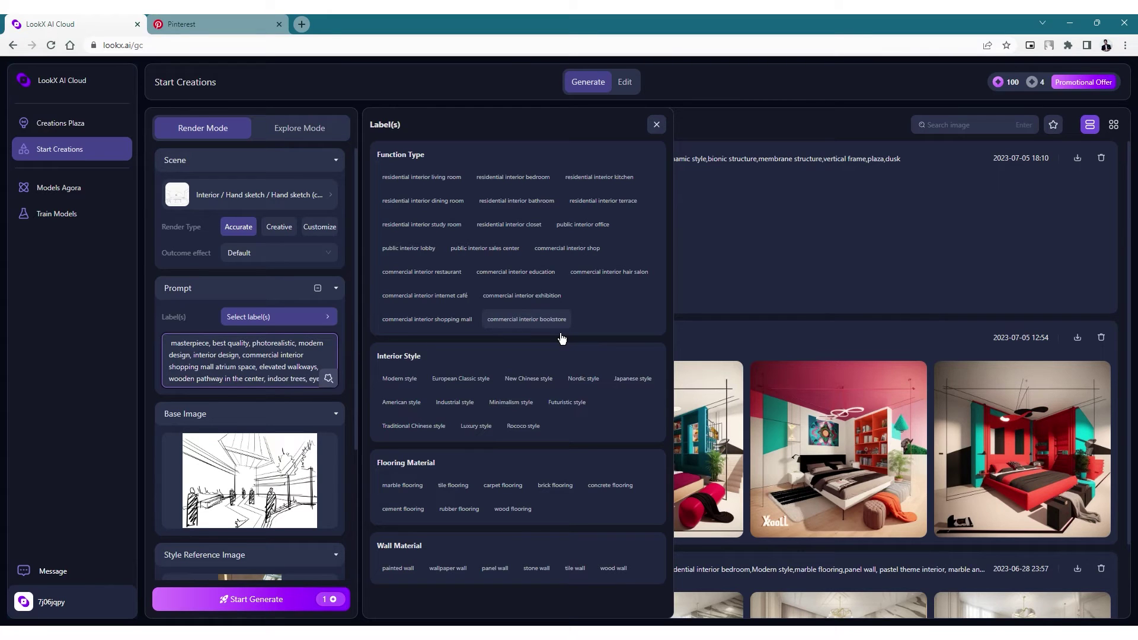
pyautogui.write(' level perspectiv')
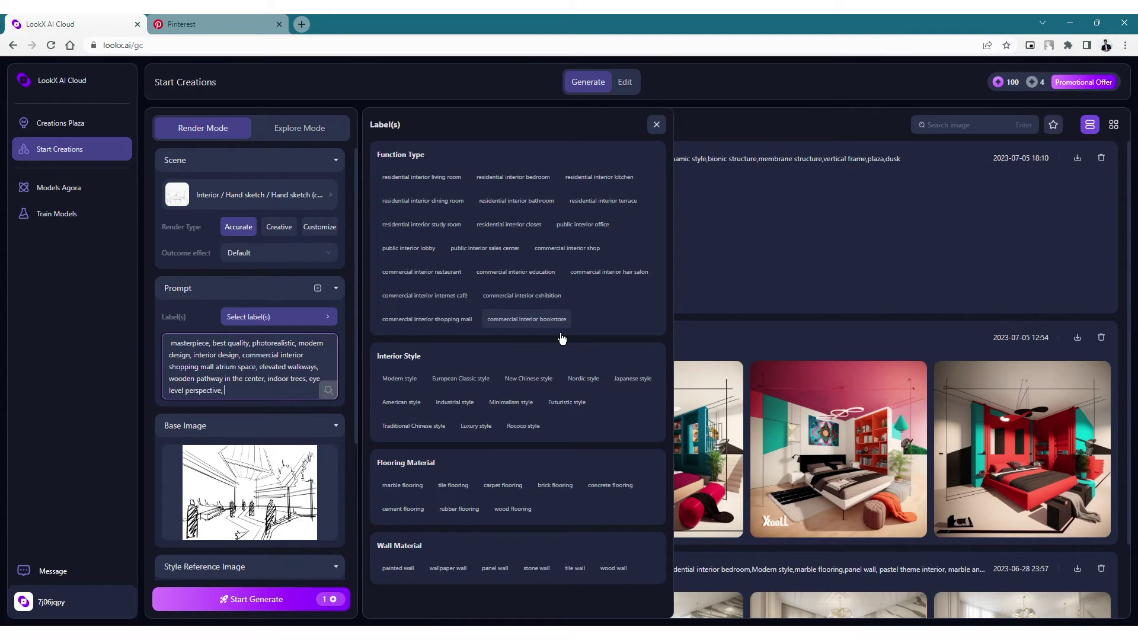
pyautogui.write('e, realistic human figur')
pyautogui.scroll(-3, 296, 507)
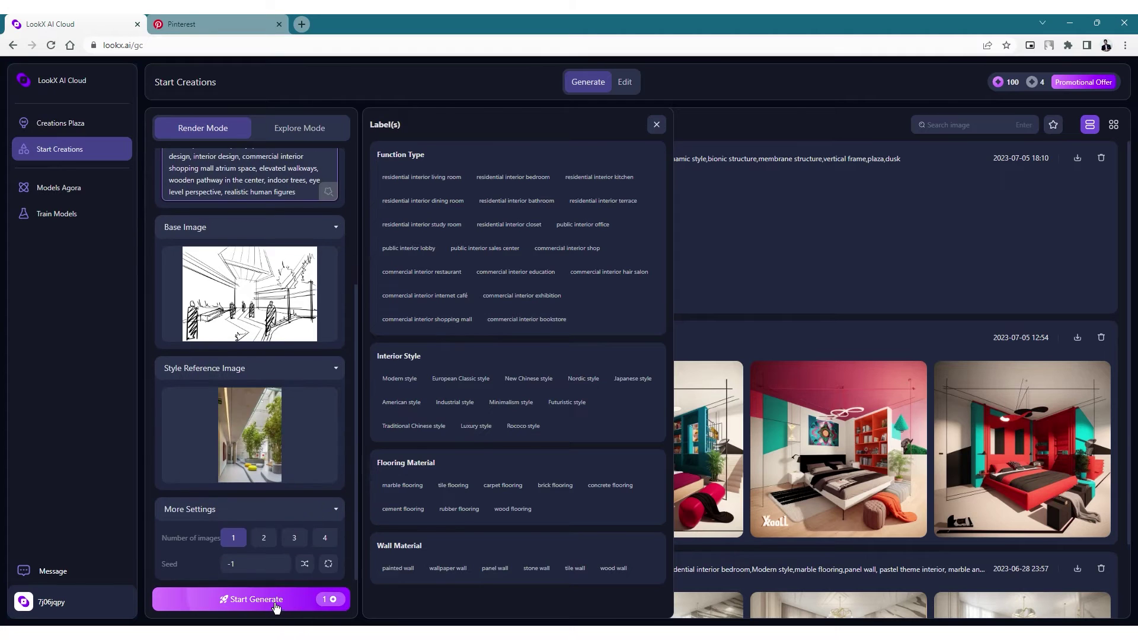
pyautogui.scroll(3, 263, 474)
pyautogui.click(251, 600)
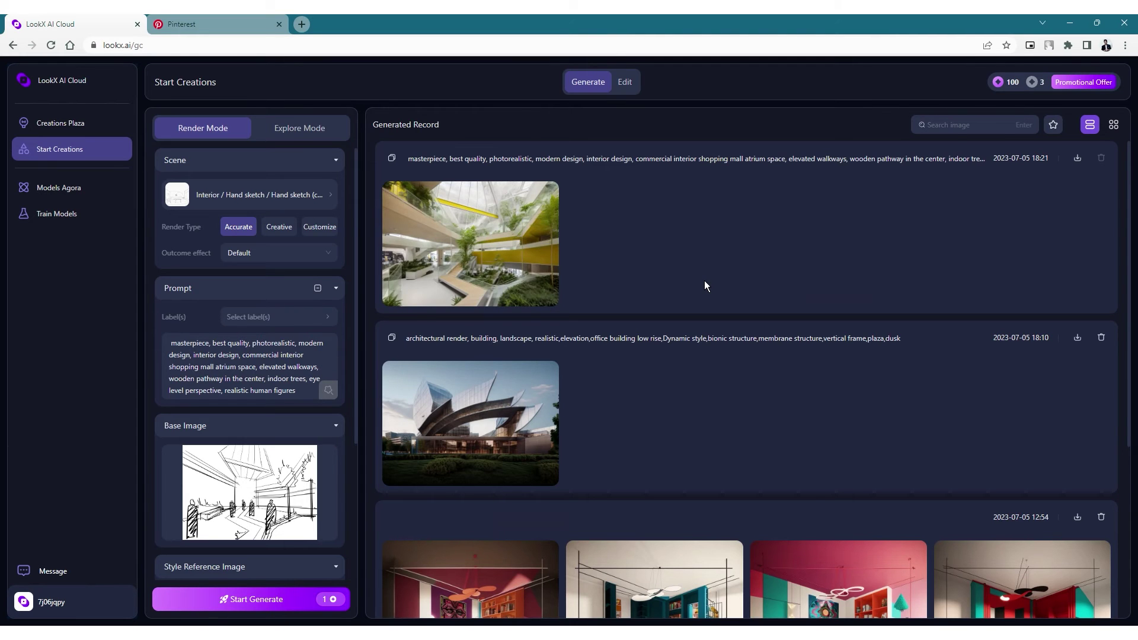
# Open the atrium render, slide its before/after comparison against the sketch, then close the comparison.
pyautogui.click(705, 282)
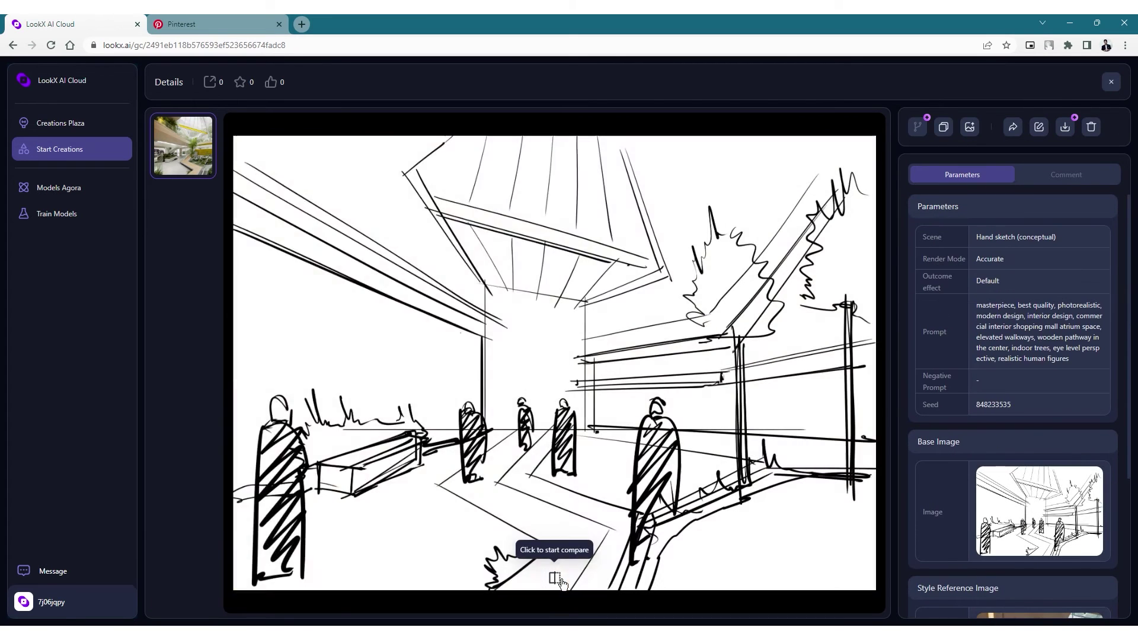
pyautogui.click(555, 578)
pyautogui.moveTo(239, 363)
pyautogui.mouseDown()
pyautogui.moveTo(902, 373)
pyautogui.moveTo(308, 364)
pyautogui.moveTo(196, 374)
pyautogui.moveTo(493, 336)
pyautogui.moveTo(902, 346)
pyautogui.moveTo(887, 373)
pyautogui.moveTo(902, 376)
pyautogui.moveTo(220, 322)
pyautogui.moveTo(900, 336)
pyautogui.moveTo(368, 356)
pyautogui.moveTo(229, 353)
pyautogui.moveTo(877, 350)
pyautogui.moveTo(901, 333)
pyautogui.mouseUp()
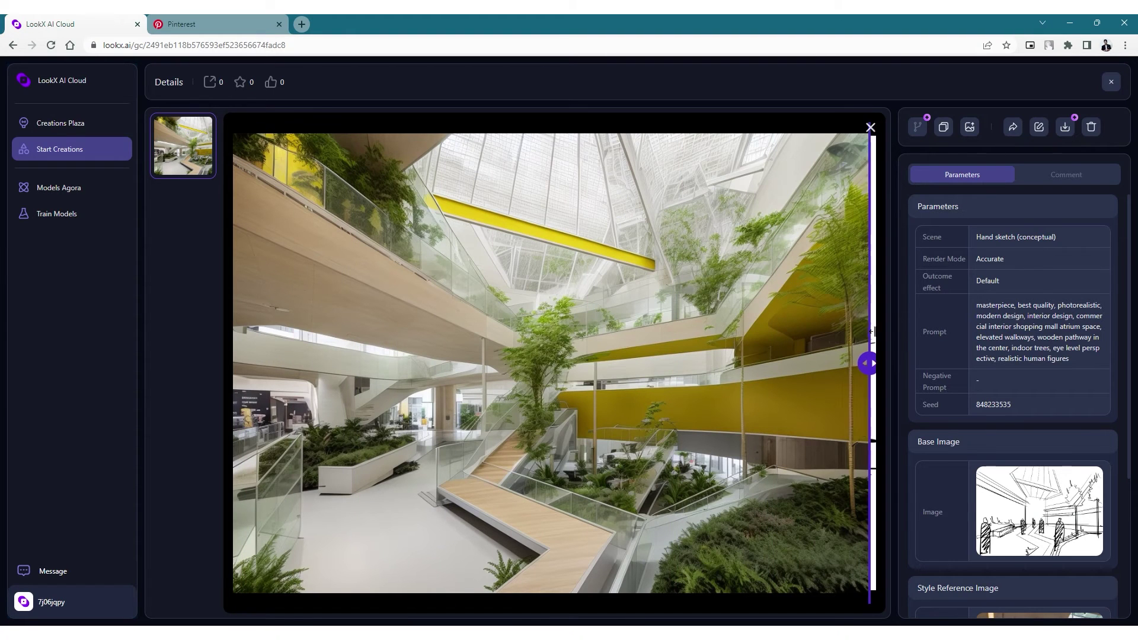
pyautogui.click(870, 127)
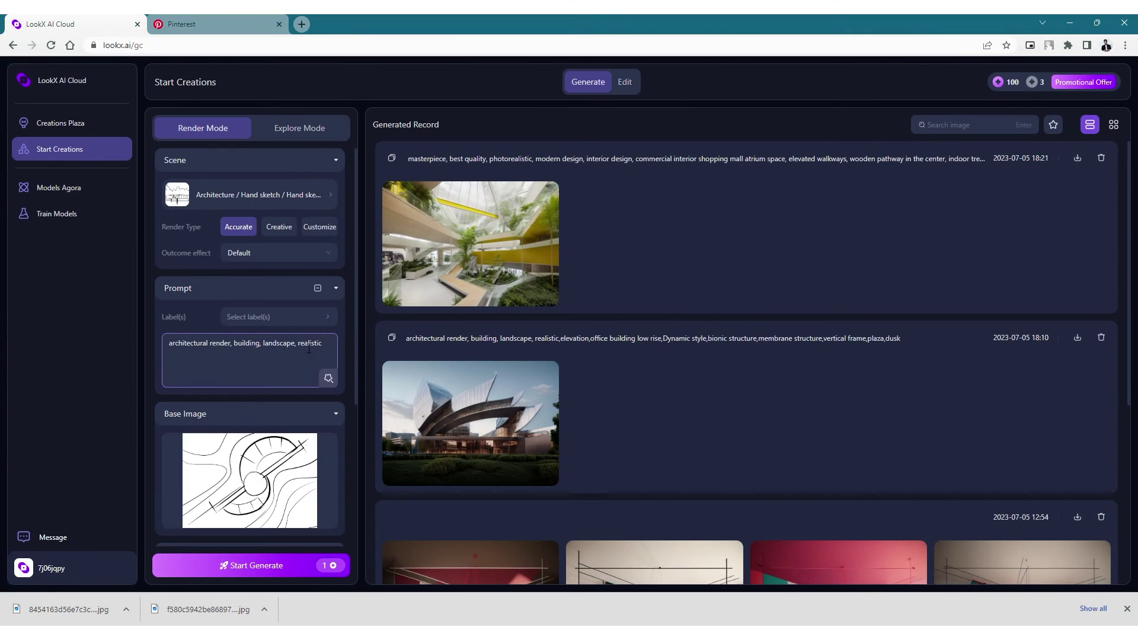
# Extend the resort site-plan prompt by adding a comma after 'realistic'.
pyautogui.click(333, 349)
pyautogui.write(',')
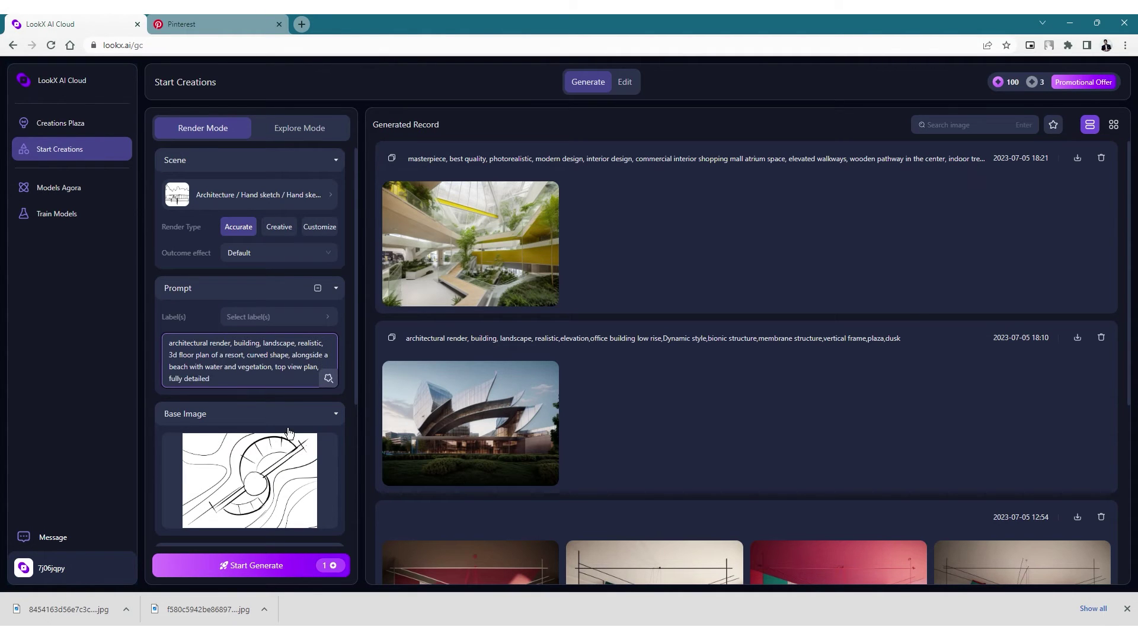
pyautogui.scroll(-3, 289, 433)
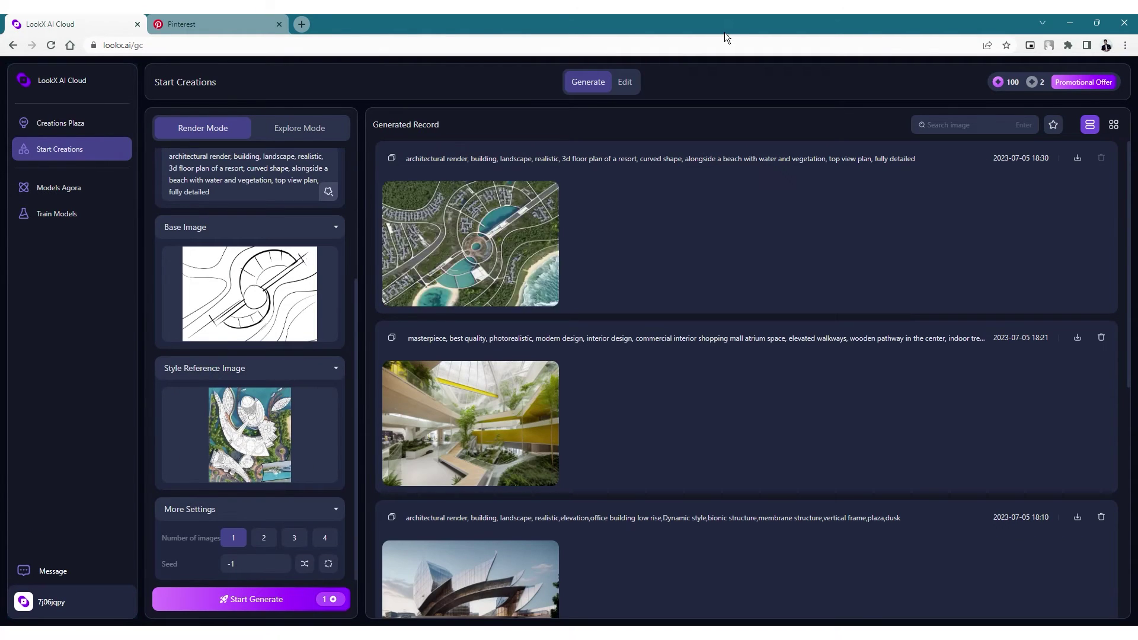
# Open the resort site-plan render and compare it side by side with its base sketch.
pyautogui.click(510, 259)
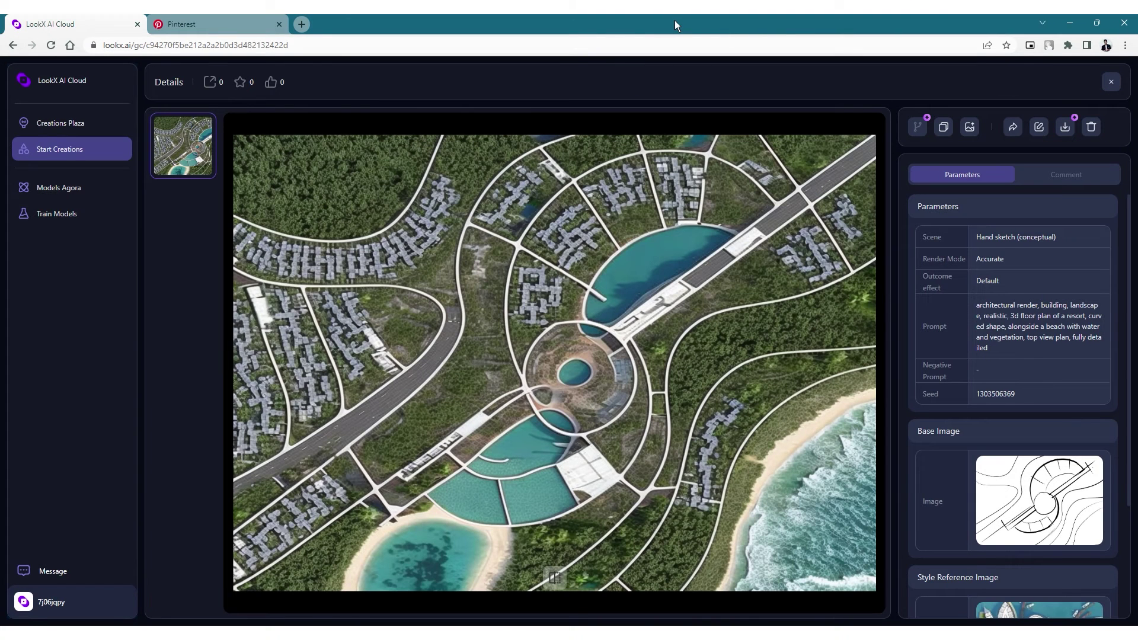
pyautogui.click(555, 578)
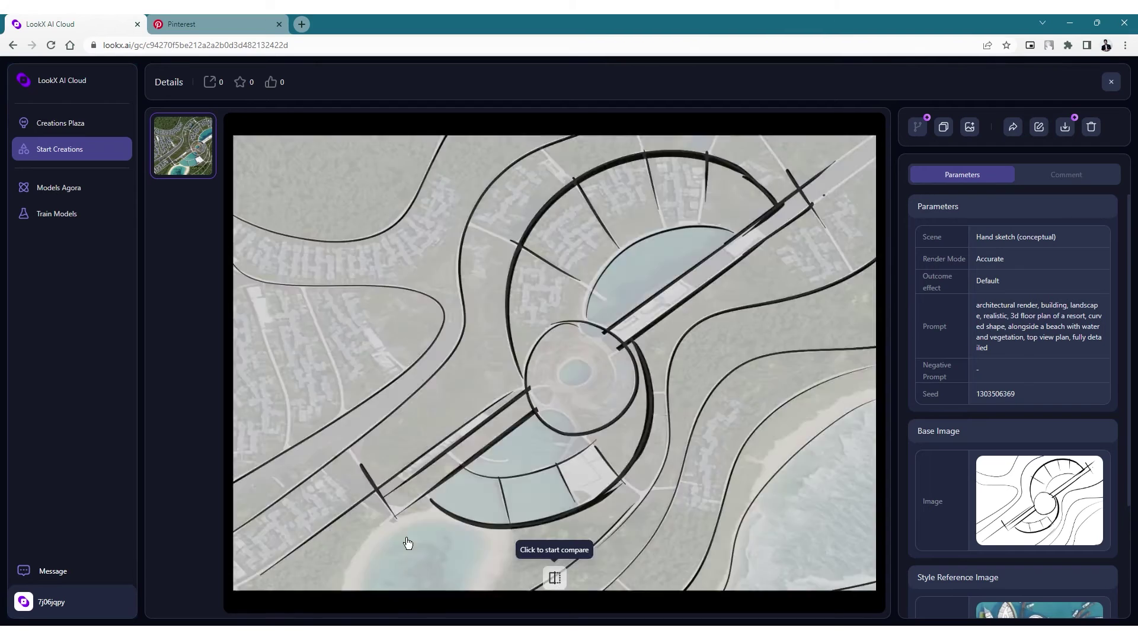
pyautogui.click(555, 580)
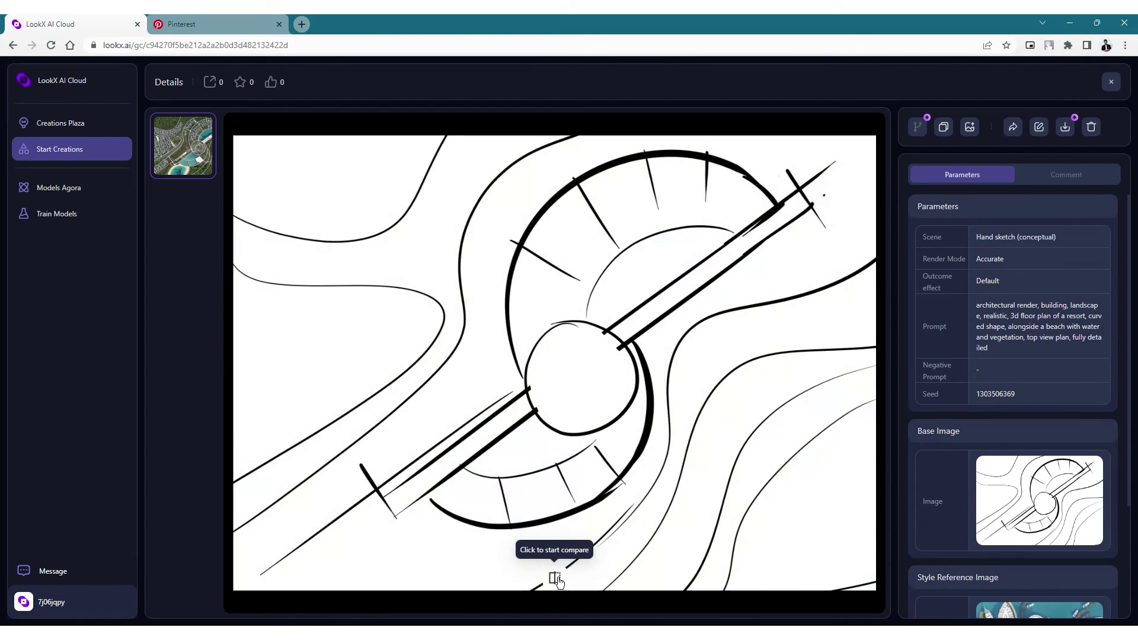
pyautogui.click(556, 578)
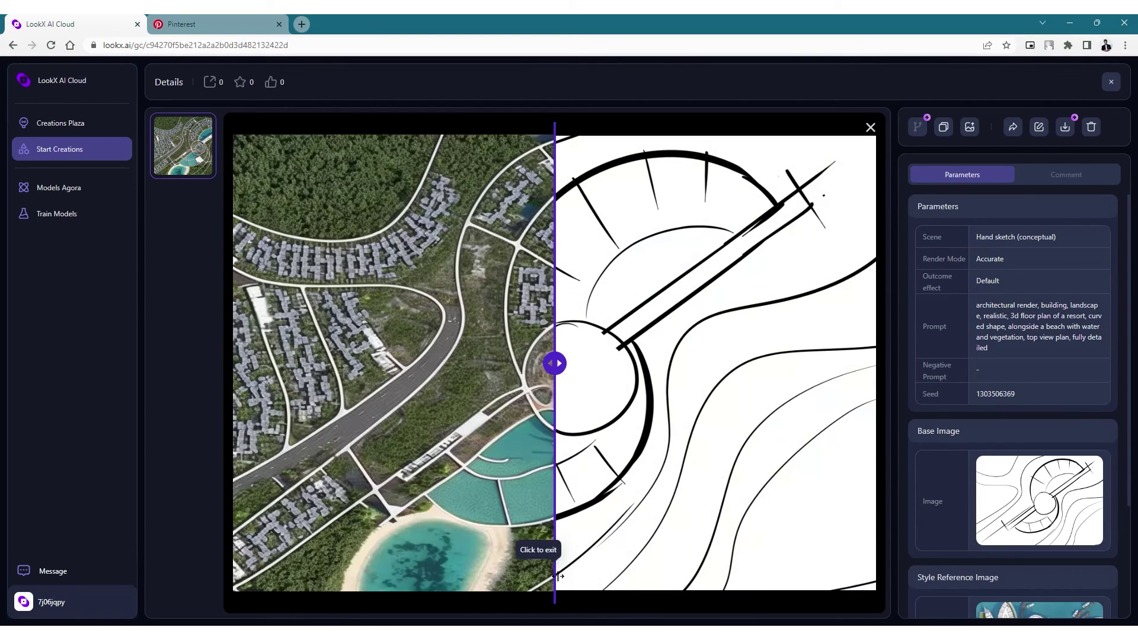
pyautogui.moveTo(562, 371)
pyautogui.mouseDown()
pyautogui.moveTo(240, 367)
pyautogui.moveTo(896, 367)
pyautogui.mouseUp()
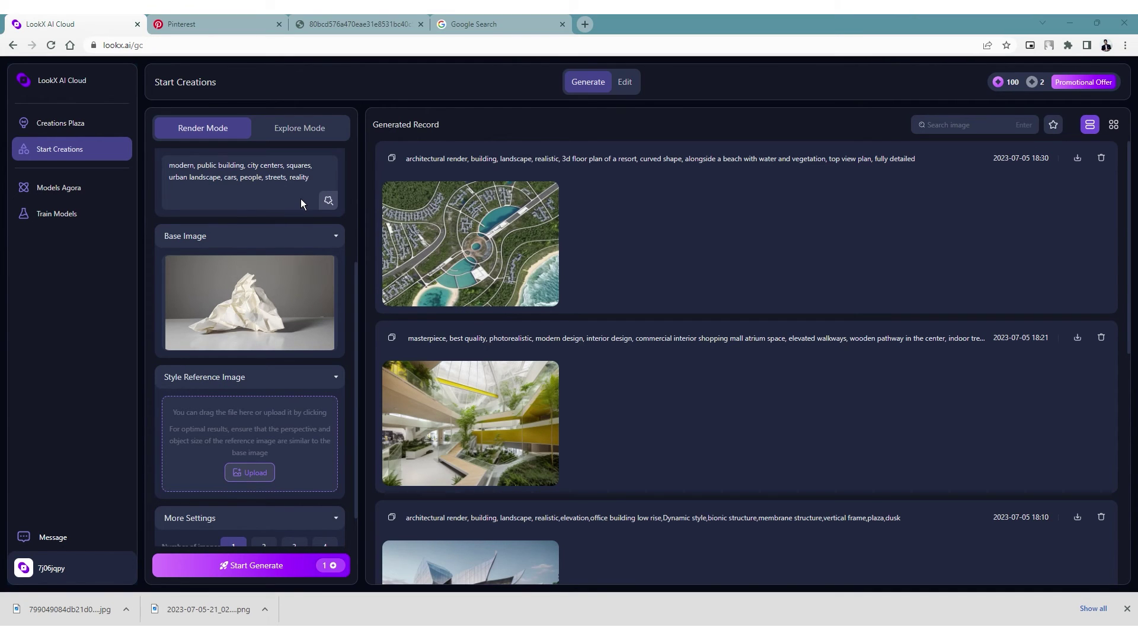
# Add perspective, street view, commercial building complex and parametric envelope labels to the prompt.
pyautogui.scroll(3, 288, 433)
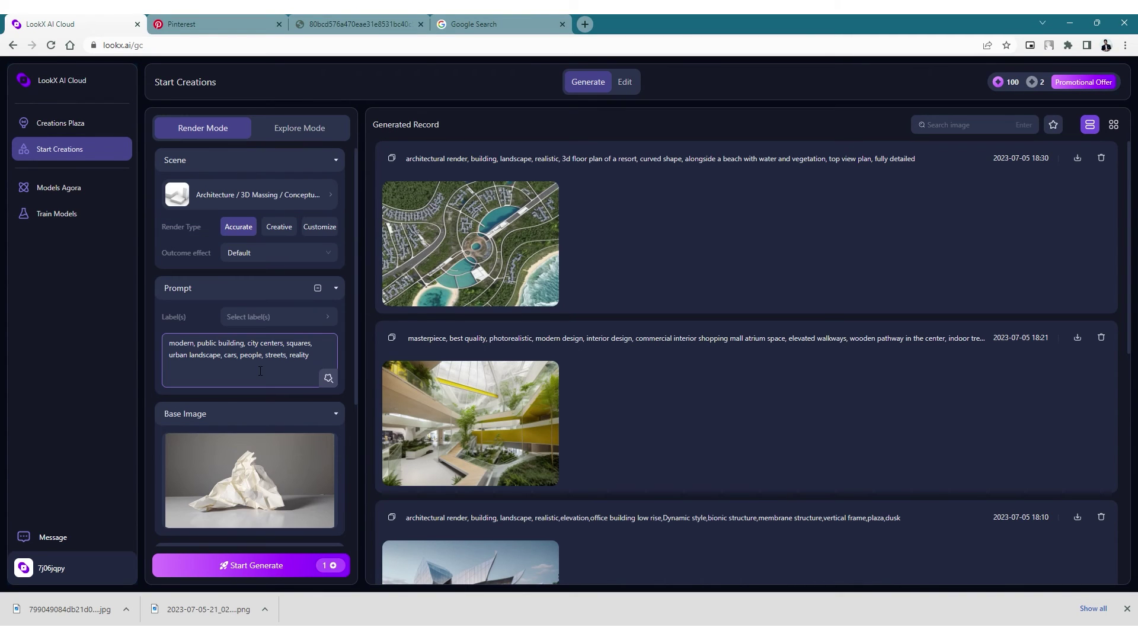
pyautogui.click(279, 316)
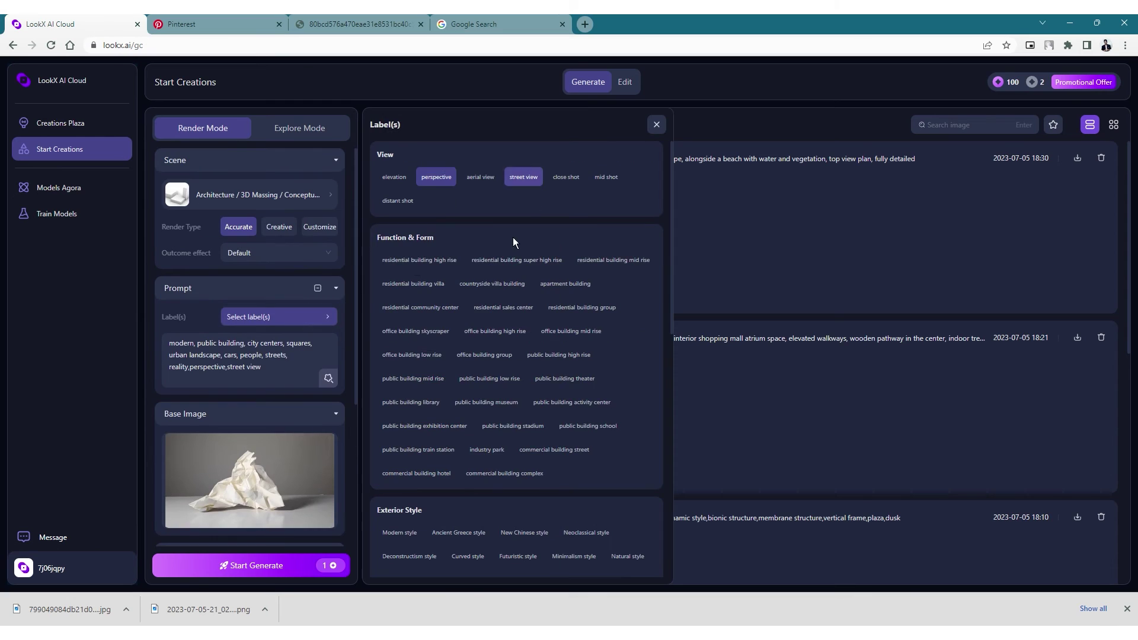
pyautogui.click(544, 481)
pyautogui.scroll(-6, 569, 451)
pyautogui.click(465, 429)
# Add polished concrete, glass curtain wall, grid frame, streets and dawn labels, then generate and open the render.
pyautogui.scroll(-2, 474, 439)
pyautogui.click(447, 400)
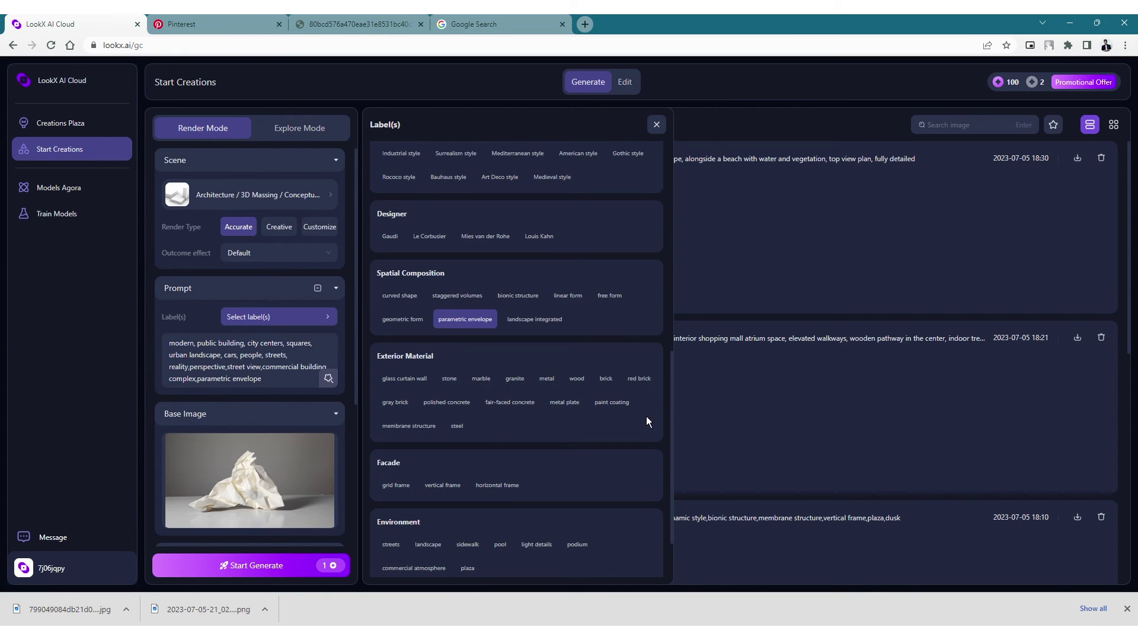
pyautogui.scroll(-1, 562, 449)
pyautogui.click(406, 314)
pyautogui.click(396, 412)
pyautogui.click(392, 471)
pyautogui.click(540, 554)
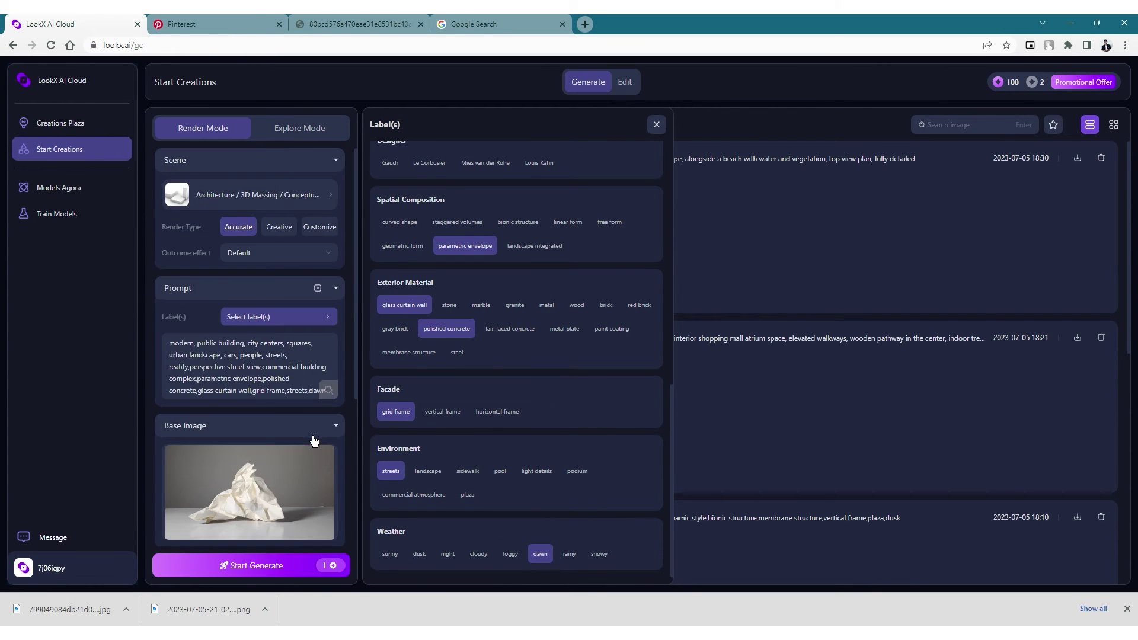
pyautogui.scroll(-4, 280, 478)
pyautogui.click(254, 565)
pyautogui.click(657, 124)
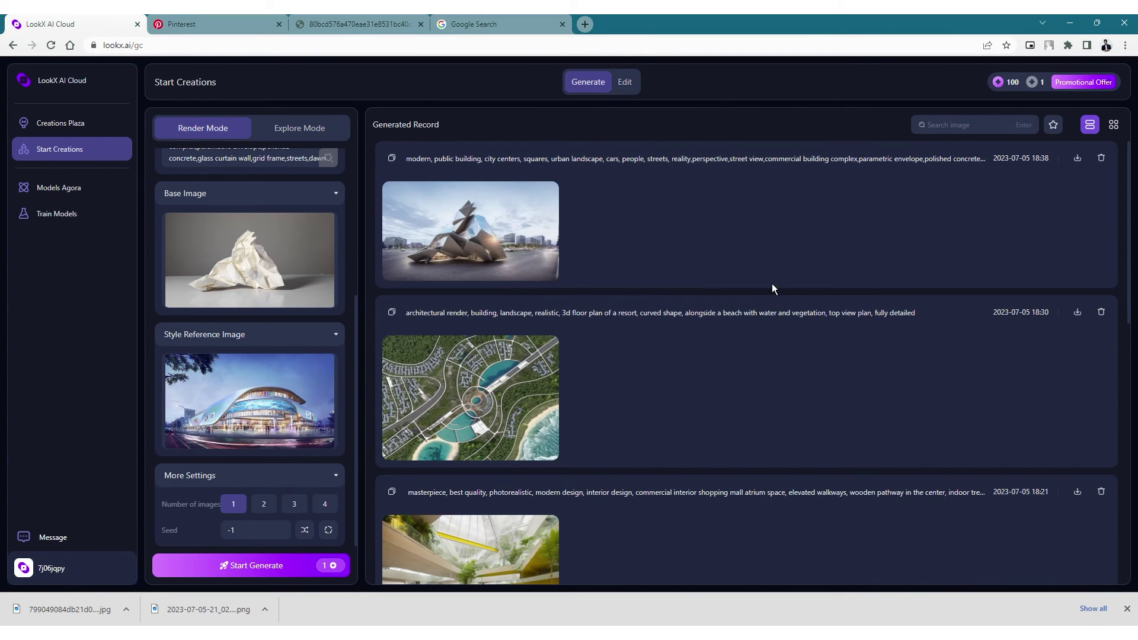
pyautogui.click(545, 212)
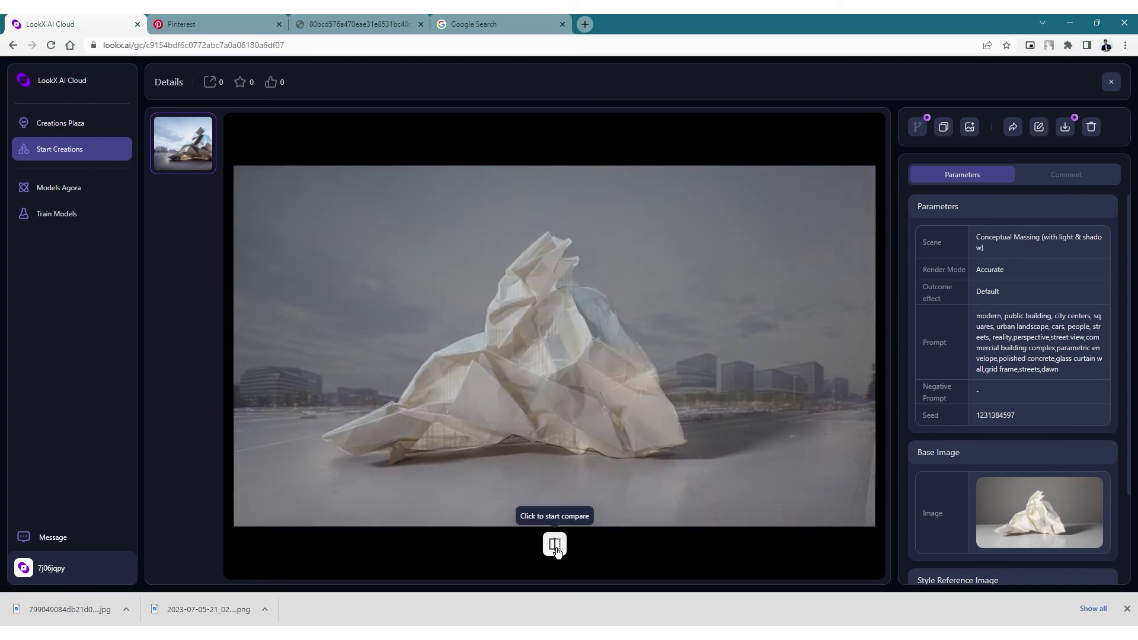
# Compare the 18:38 render with the crushed-paper photo, dragging the divider to reveal the paper.
pyautogui.click(555, 544)
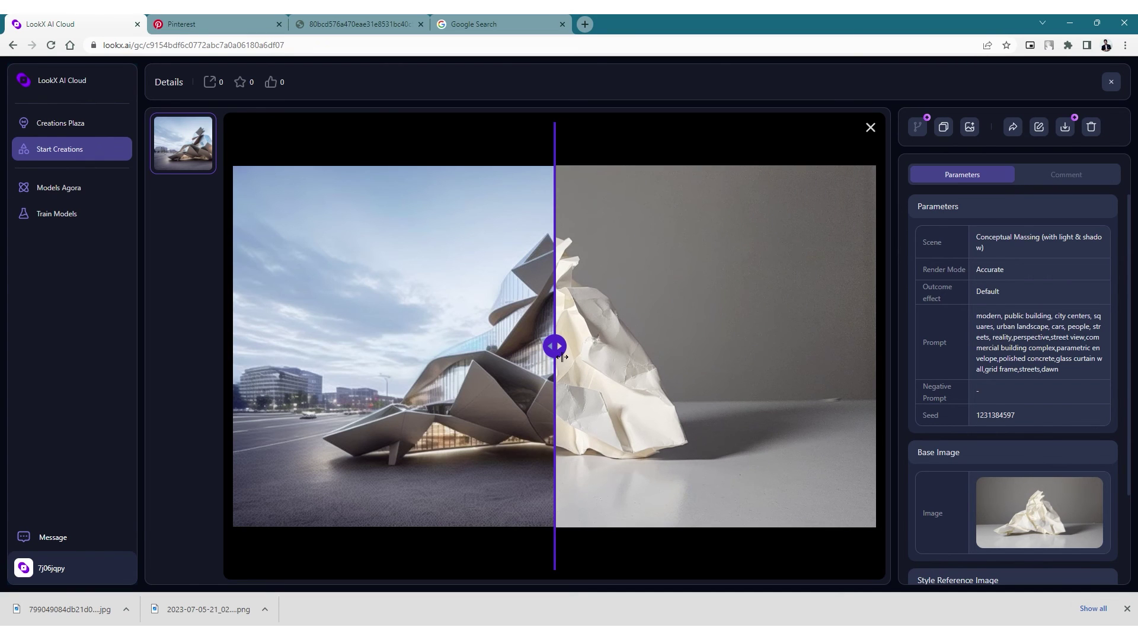
pyautogui.moveTo(562, 356); pyautogui.dragTo(289, 393)
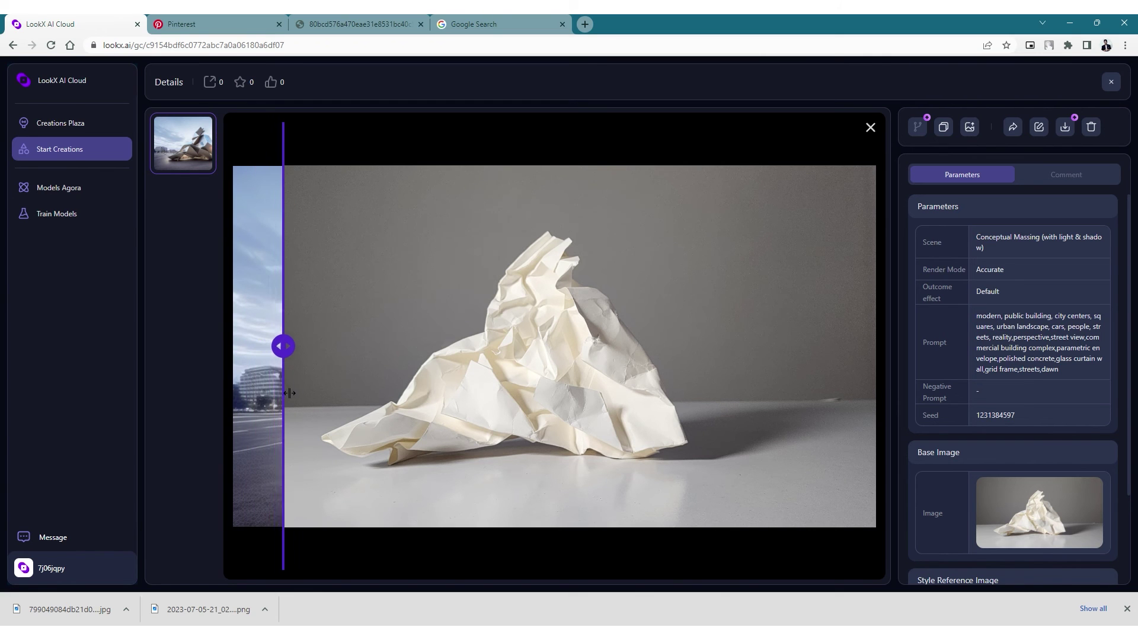